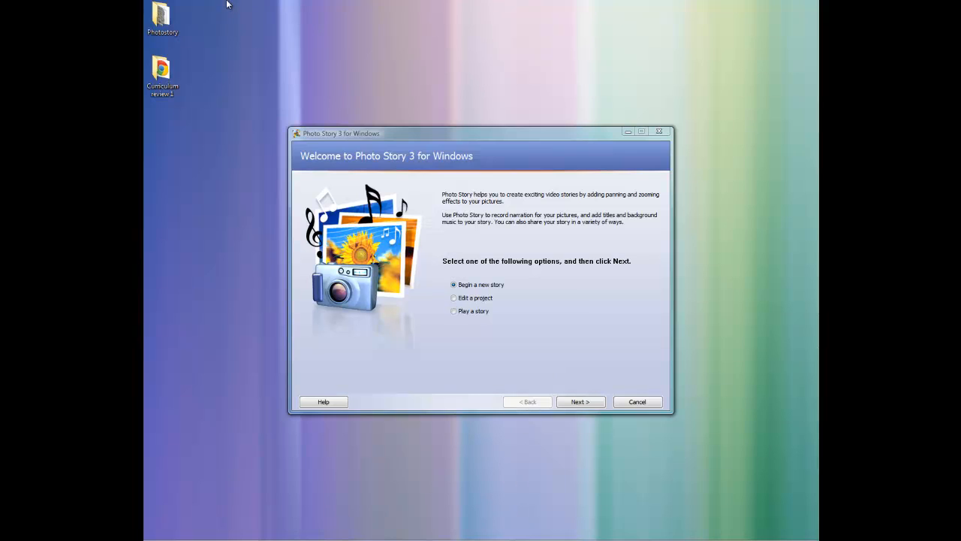
# Look at the contents of the Photostory folder on the desktop and close it again.
pyautogui.doubleClick(163, 21)
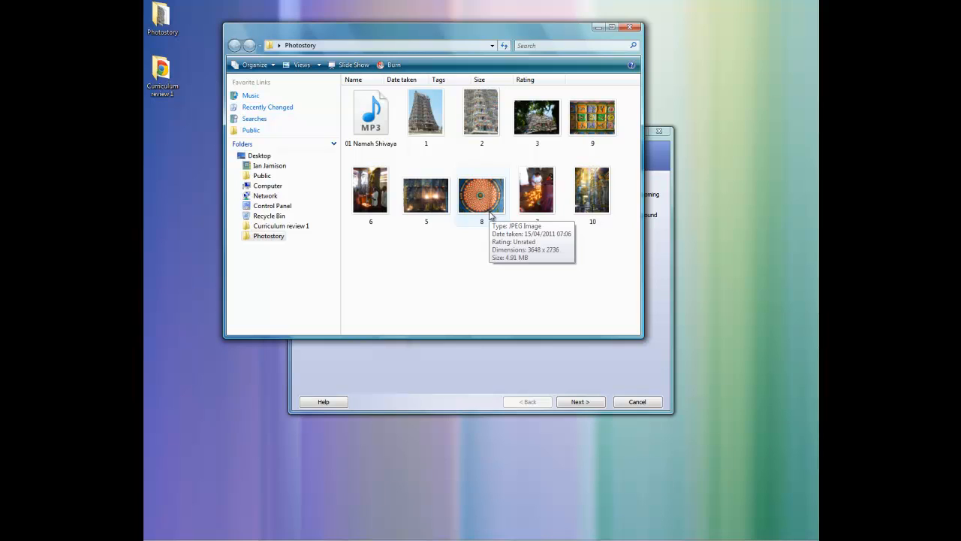
pyautogui.click(630, 28)
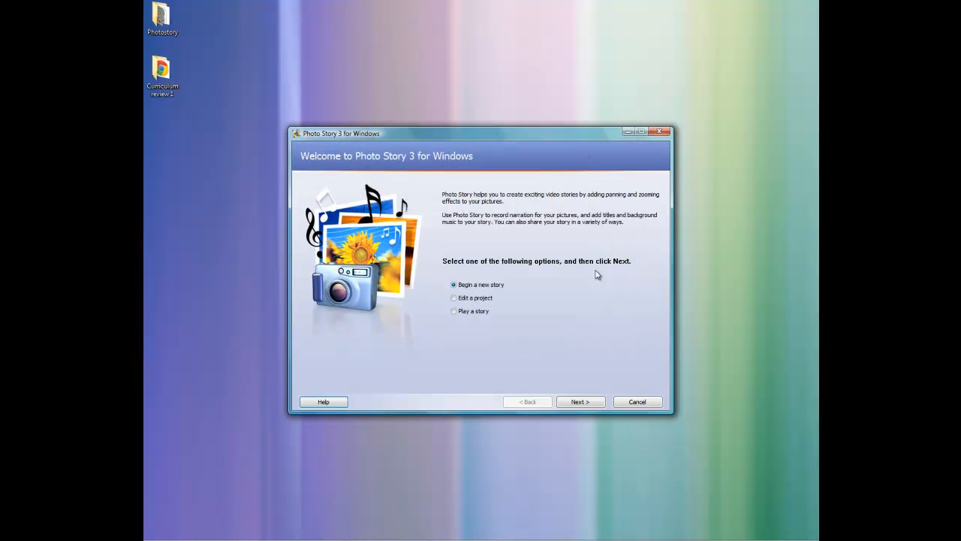
# Begin a new story and import all the pictures from the Photostory folder.
pyautogui.moveTo(499, 133); pyautogui.dragTo(496, 93)
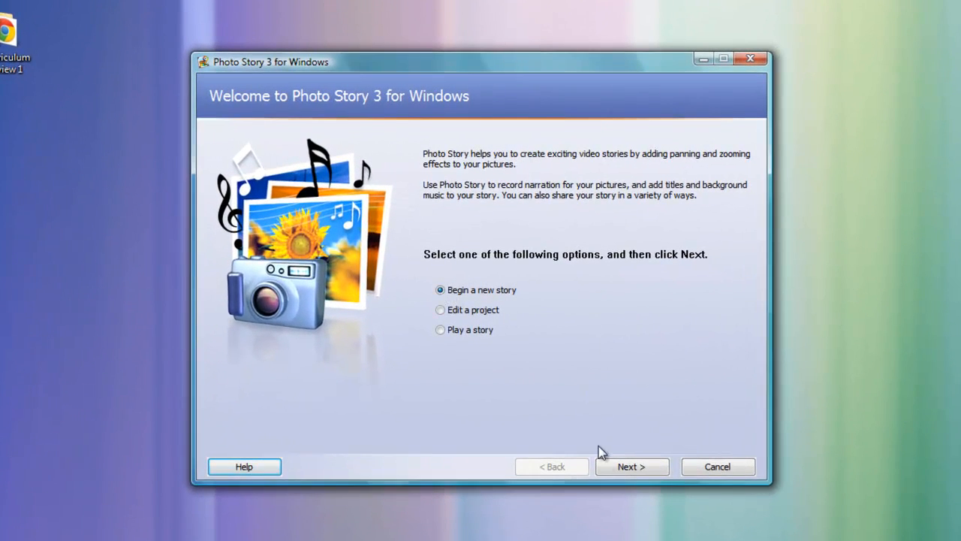
pyautogui.click(628, 467)
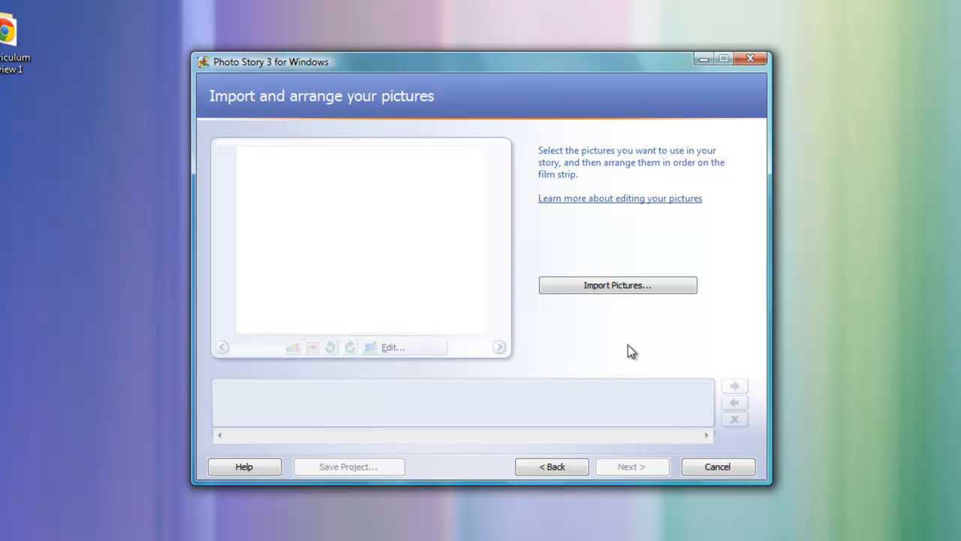
pyautogui.click(624, 287)
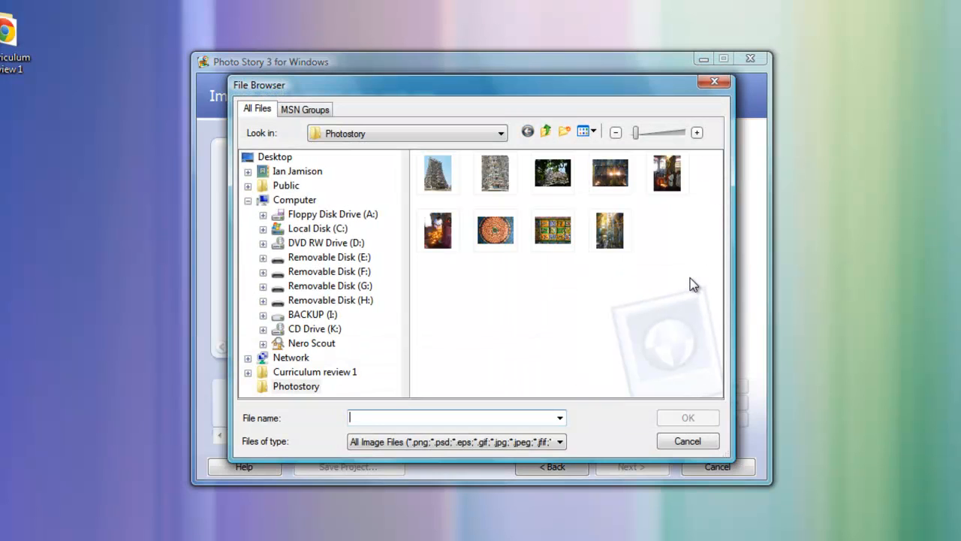
pyautogui.moveTo(697, 276); pyautogui.dragTo(425, 152)
pyautogui.click(695, 420)
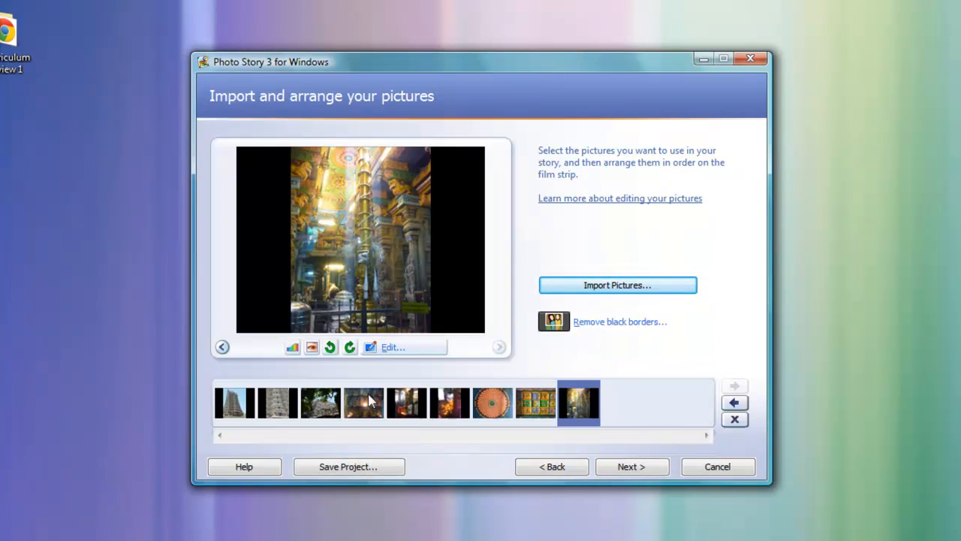
# Preview the first four pictures on the film strip and return to the first one.
pyautogui.click(253, 413)
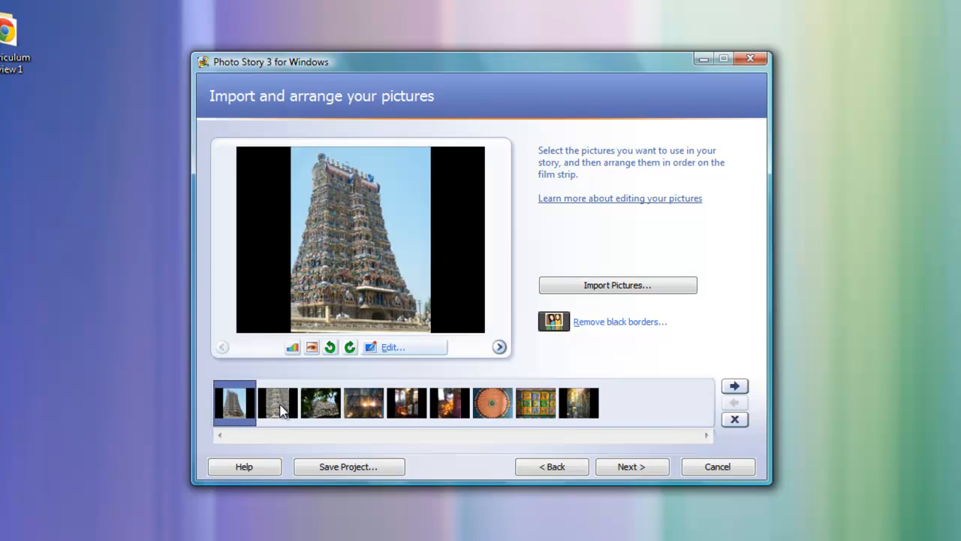
pyautogui.click(277, 407)
pyautogui.click(323, 406)
pyautogui.click(370, 406)
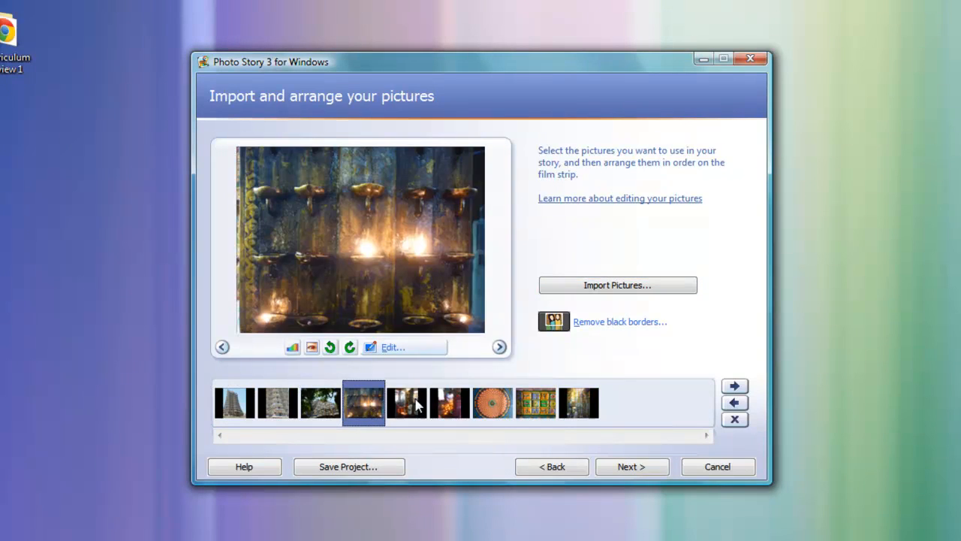
pyautogui.click(236, 405)
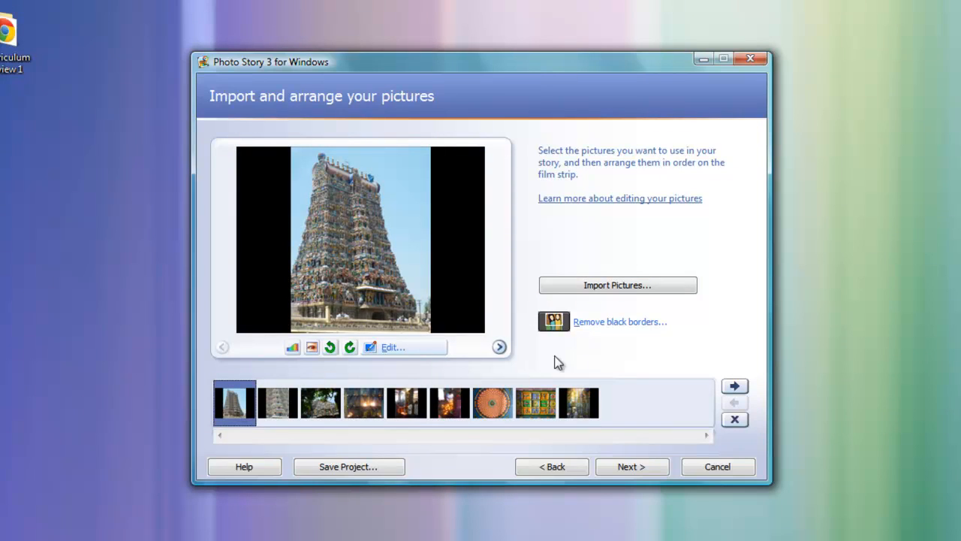
# Try removing the first picture's black borders with the crop frame moved to the tower's upper part, and cancel.
pyautogui.click(611, 322)
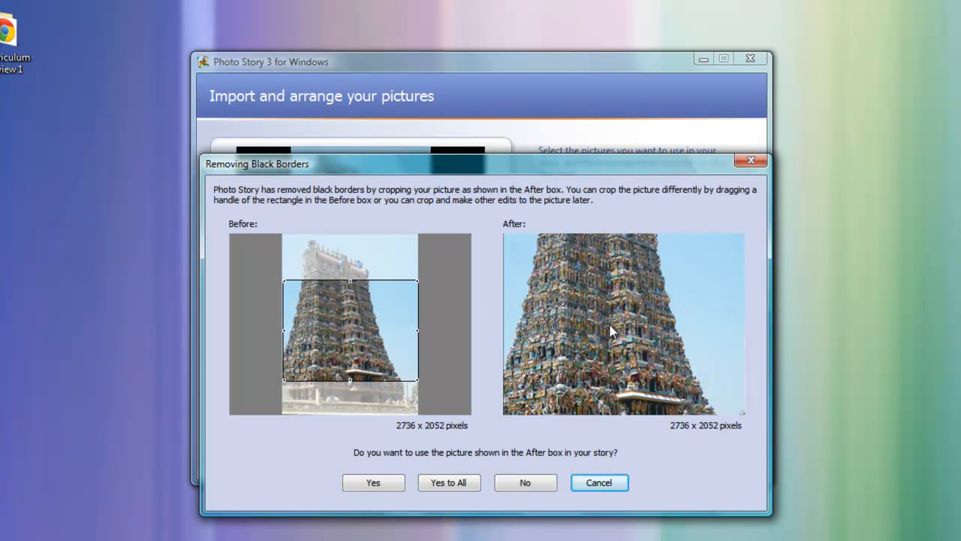
pyautogui.moveTo(351, 322); pyautogui.dragTo(350, 274)
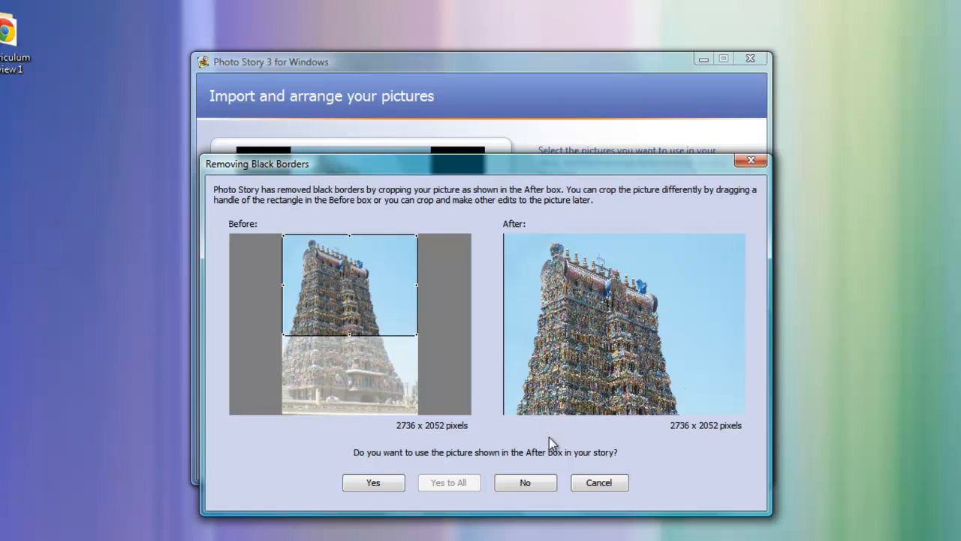
pyautogui.click(598, 483)
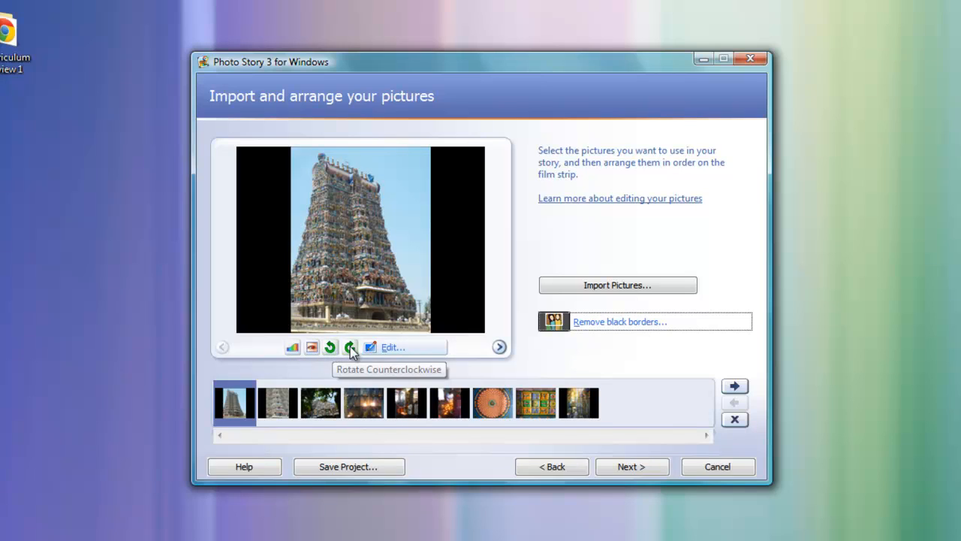
# Try the Chalk and Charcoal effect on the first picture, set the effect back to (none) and close without saving changes.
pyautogui.click(396, 347)
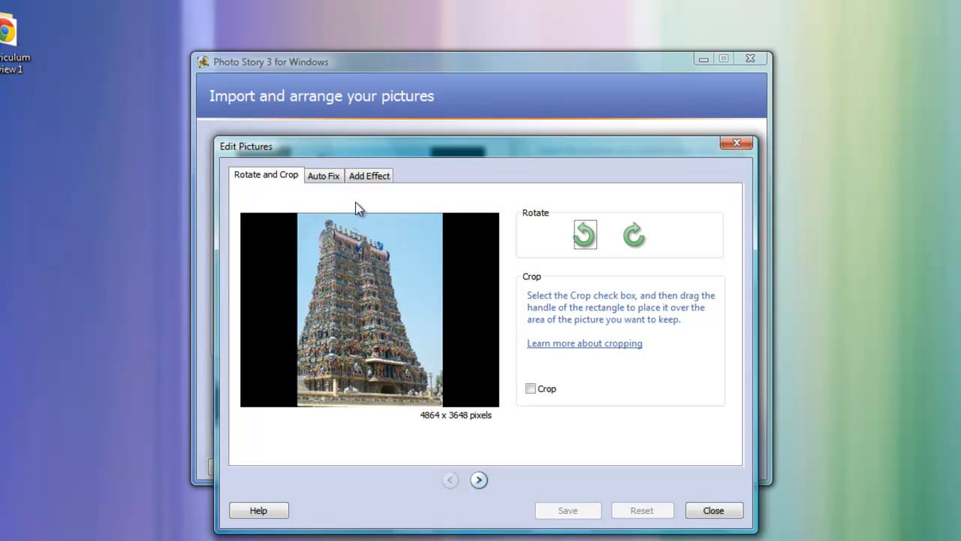
pyautogui.click(328, 178)
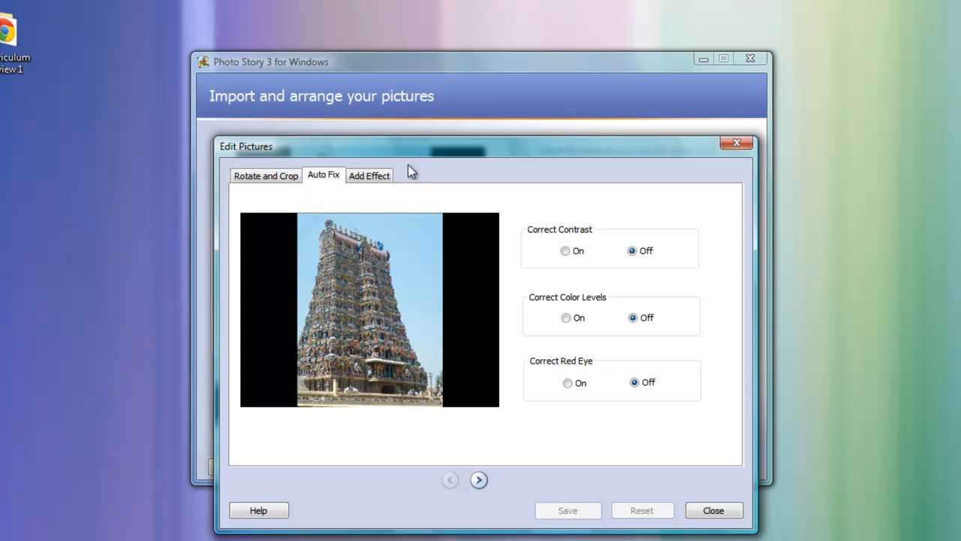
pyautogui.click(372, 176)
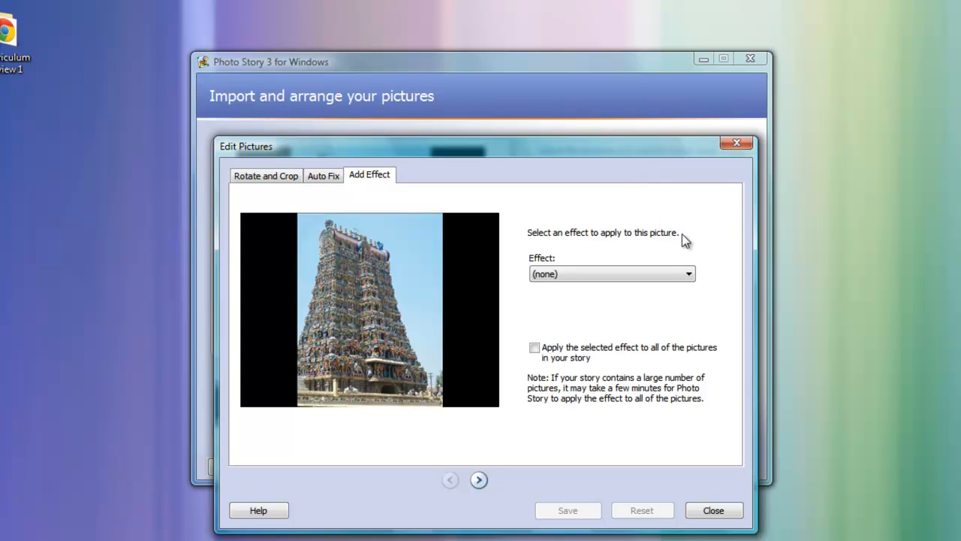
pyautogui.click(690, 276)
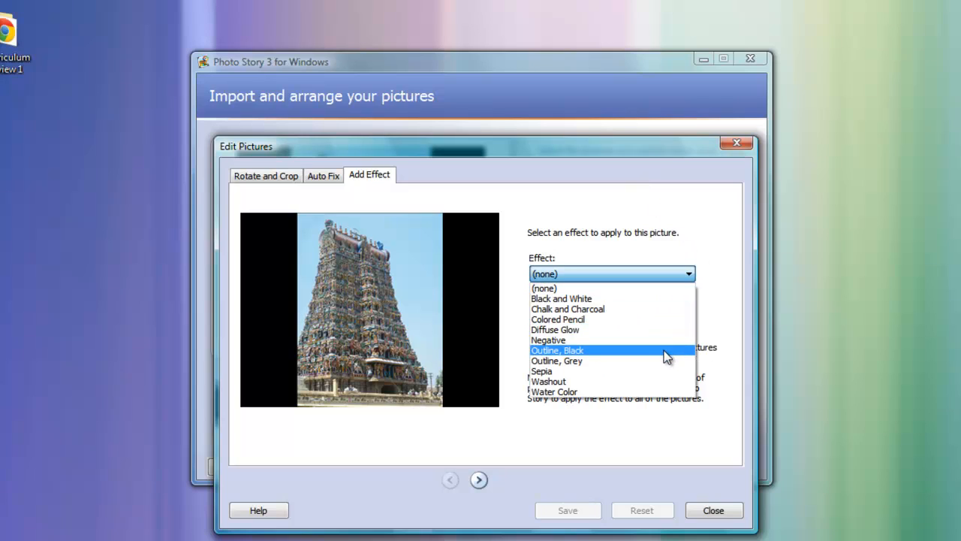
pyautogui.click(622, 309)
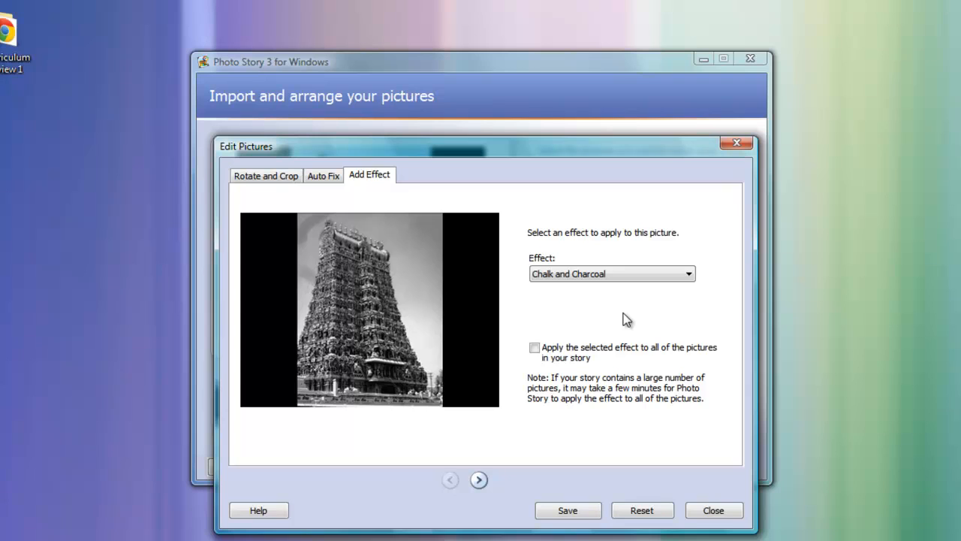
pyautogui.click(689, 274)
pyautogui.click(655, 286)
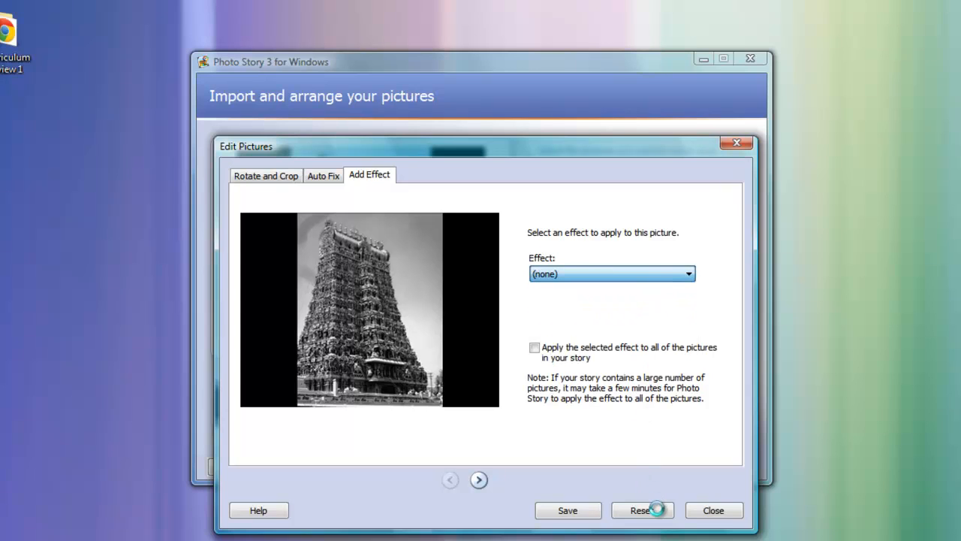
pyautogui.click(713, 511)
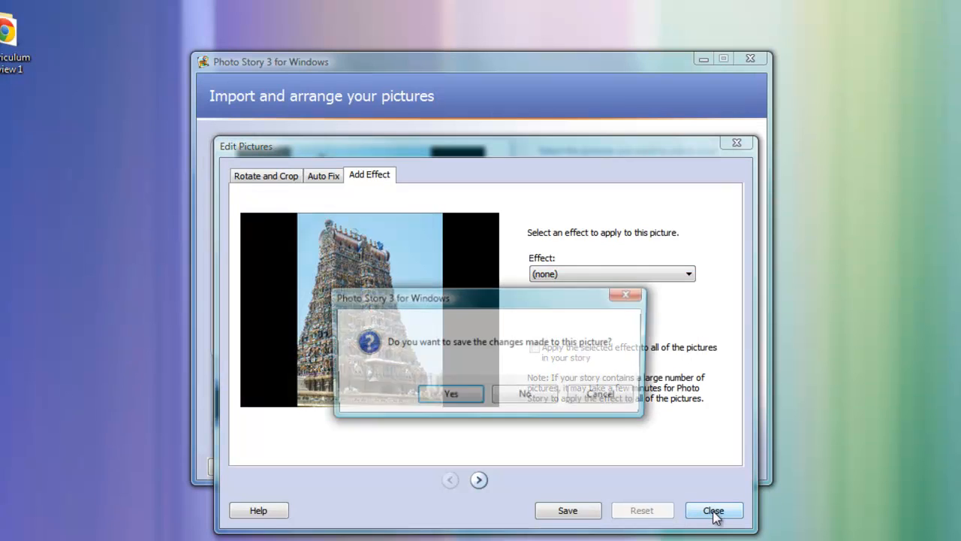
pyautogui.click(525, 394)
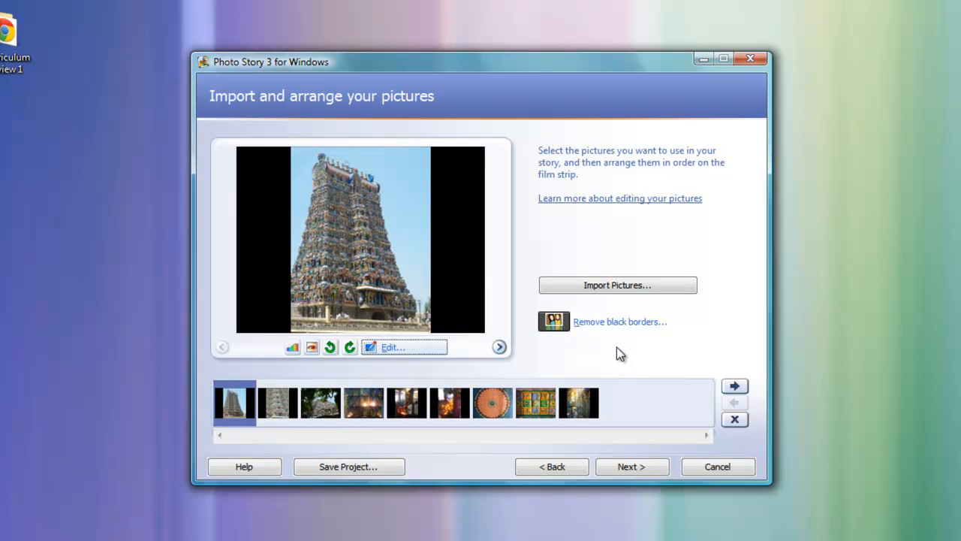
# Continue to the titles and give the first picture the two-line title "Shree Meenakshi / temple.".
pyautogui.click(641, 467)
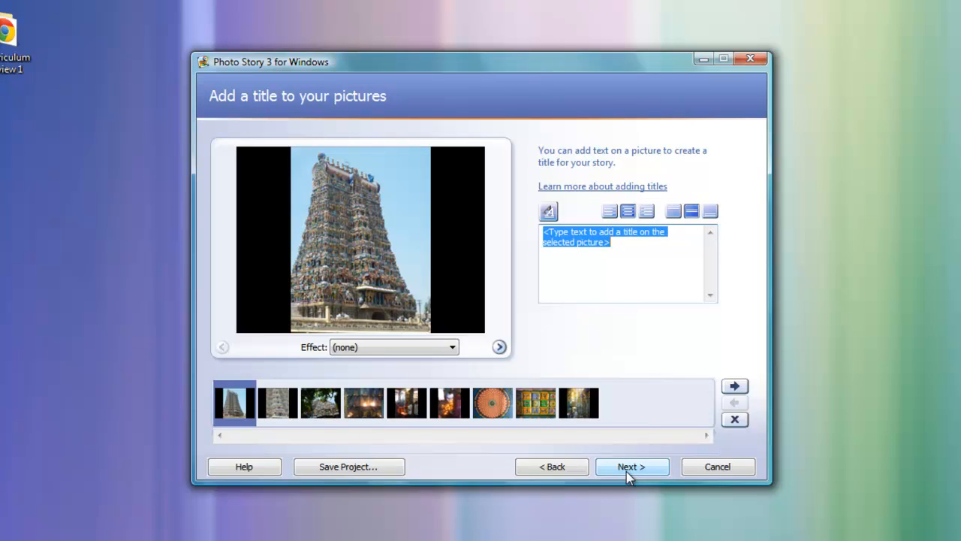
pyautogui.write('Shree Meen')
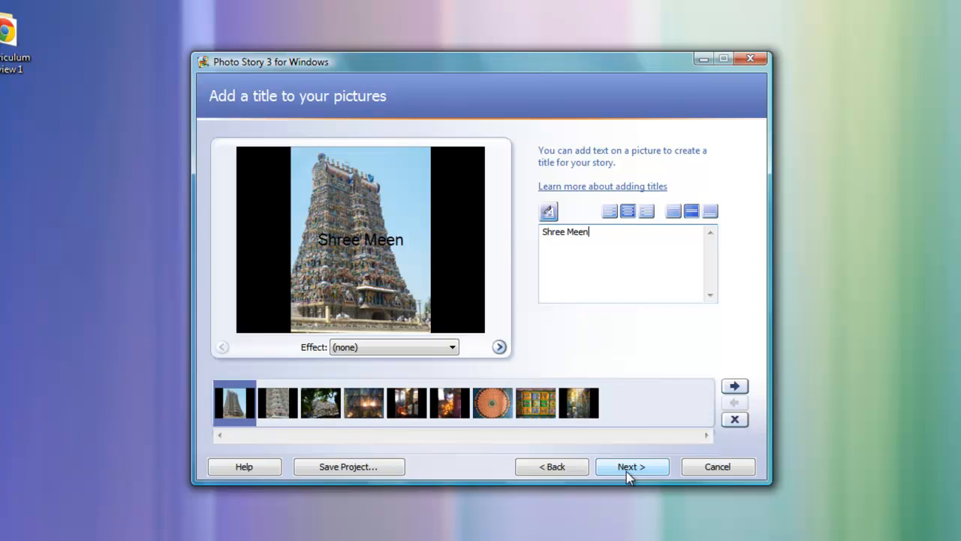
pyautogui.write('akshi')
pyautogui.press('Return')
pyautogui.write('temp')
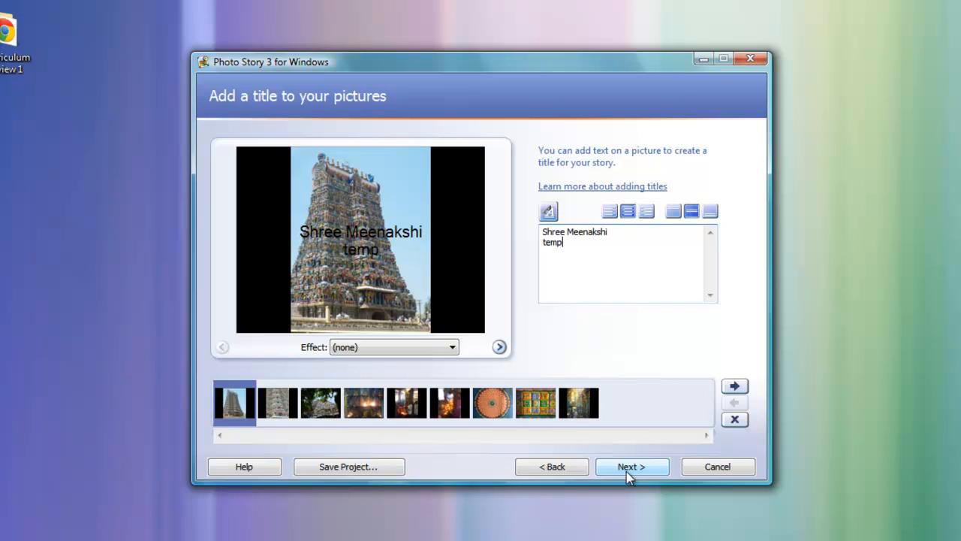
pyautogui.write('le.')
# Try left and right alignment for the title, then centre it horizontally and place it at the picture's top.
pyautogui.click(610, 215)
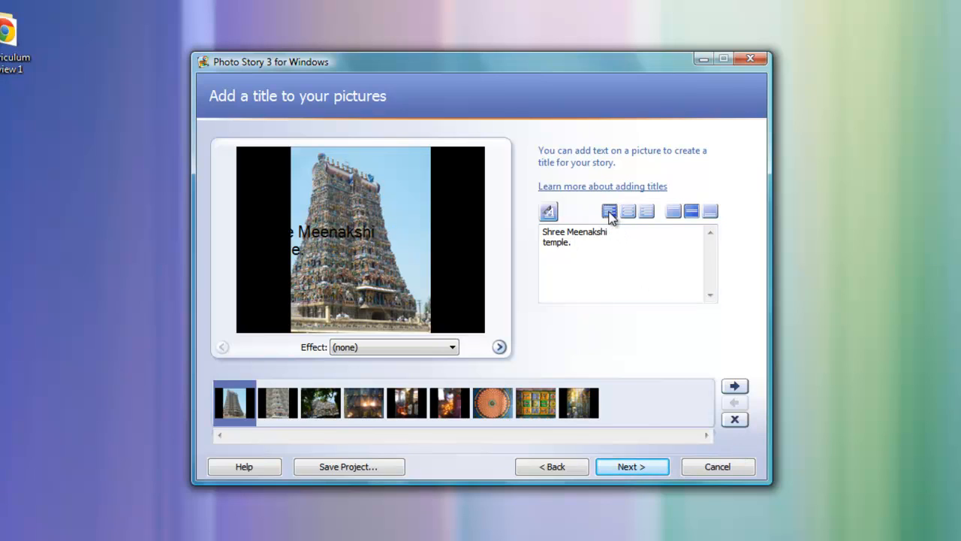
pyautogui.click(646, 214)
pyautogui.click(629, 216)
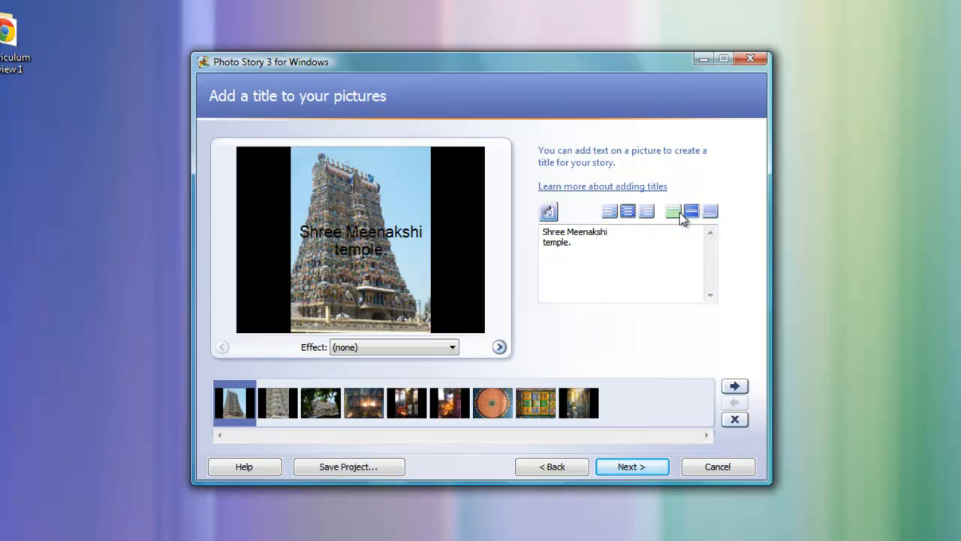
pyautogui.click(677, 214)
# Look through the font options for the title and close them without making changes.
pyautogui.click(549, 211)
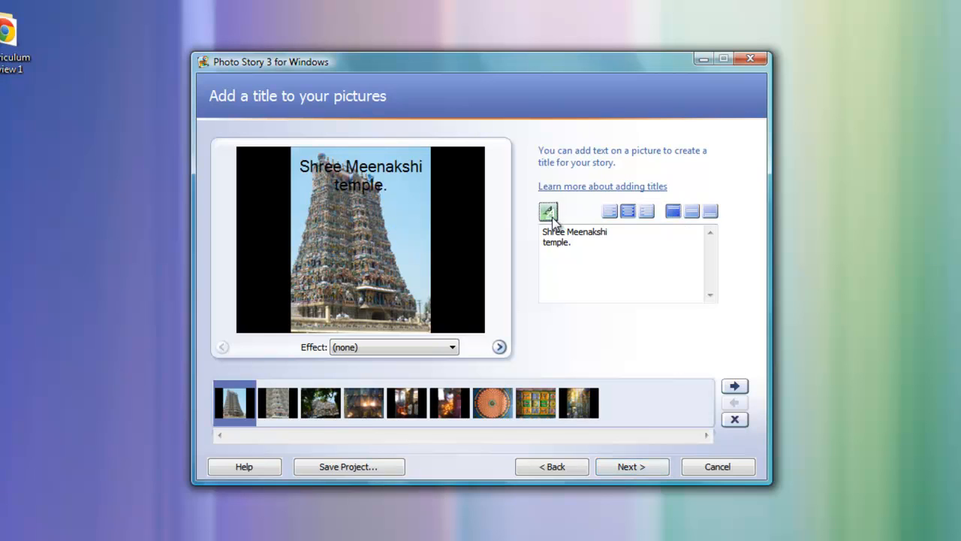
pyautogui.moveTo(511, 141); pyautogui.dragTo(568, 134)
pyautogui.moveTo(486, 220); pyautogui.dragTo(486, 219)
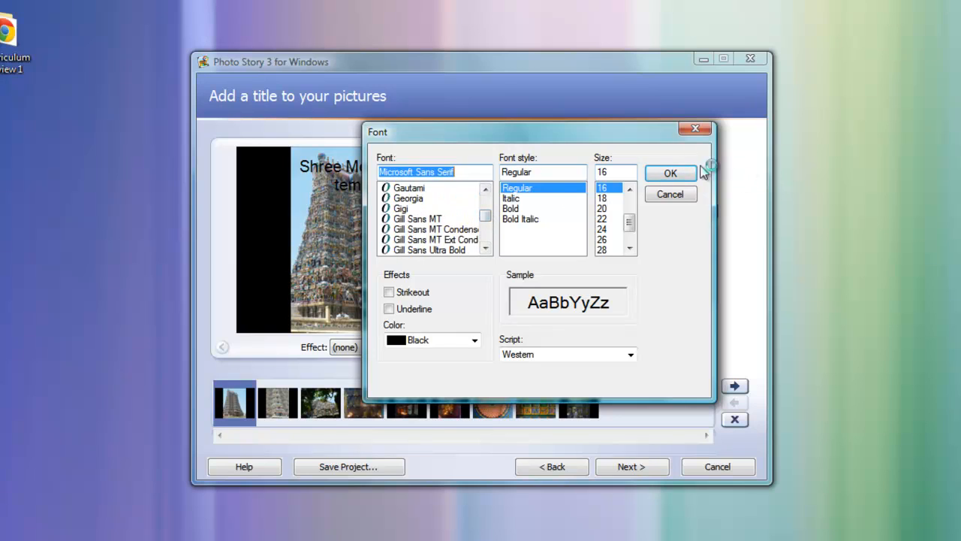
pyautogui.click(698, 132)
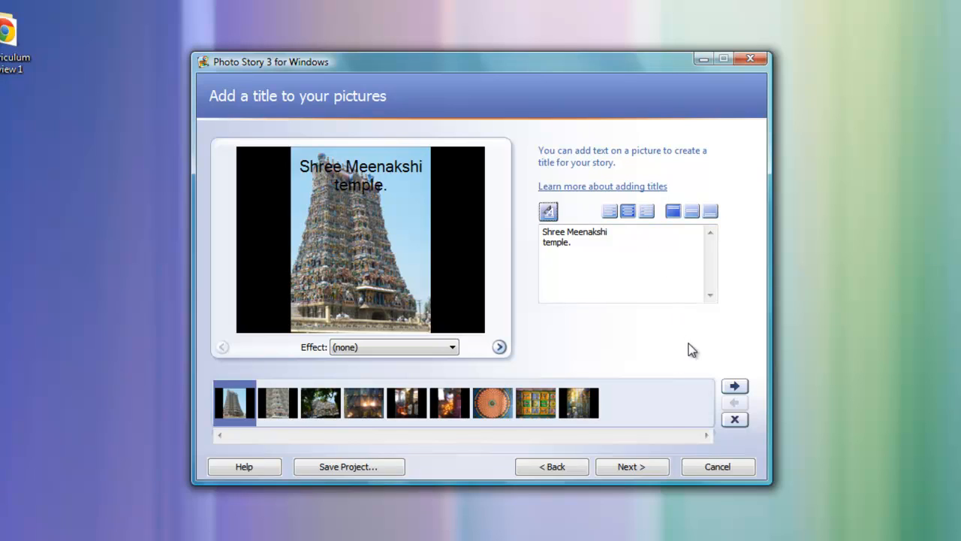
# Continue to narration and motion, and enable specifying the start and end position of motion for the first picture.
pyautogui.click(640, 468)
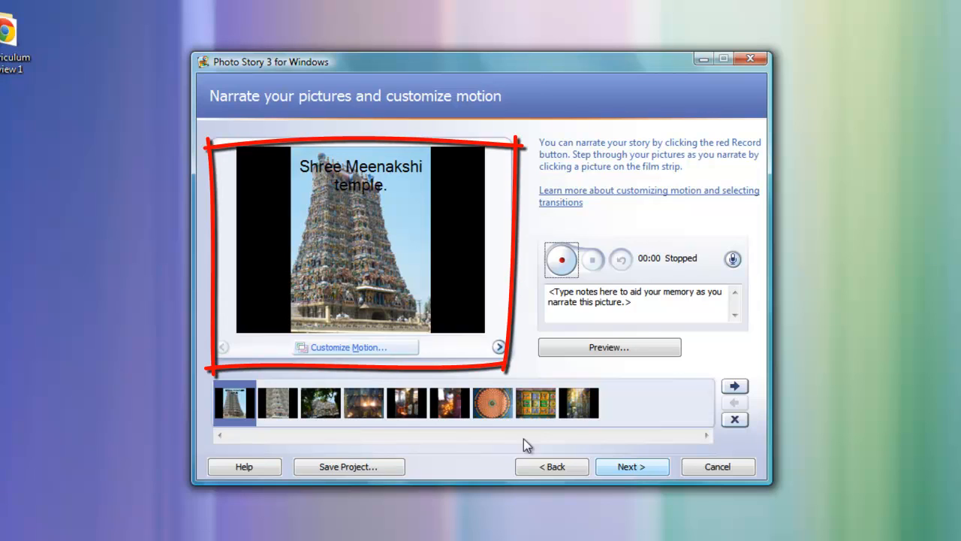
pyautogui.click(339, 349)
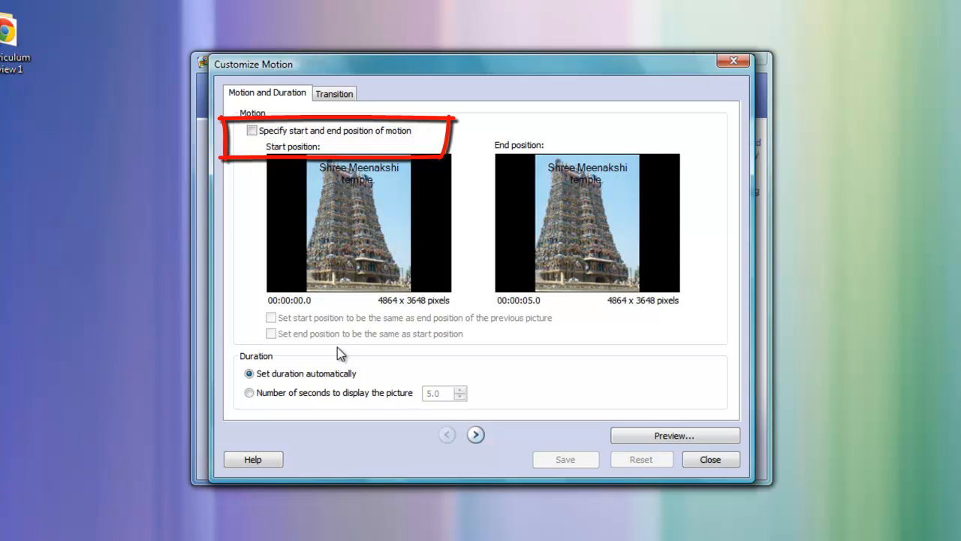
pyautogui.click(253, 131)
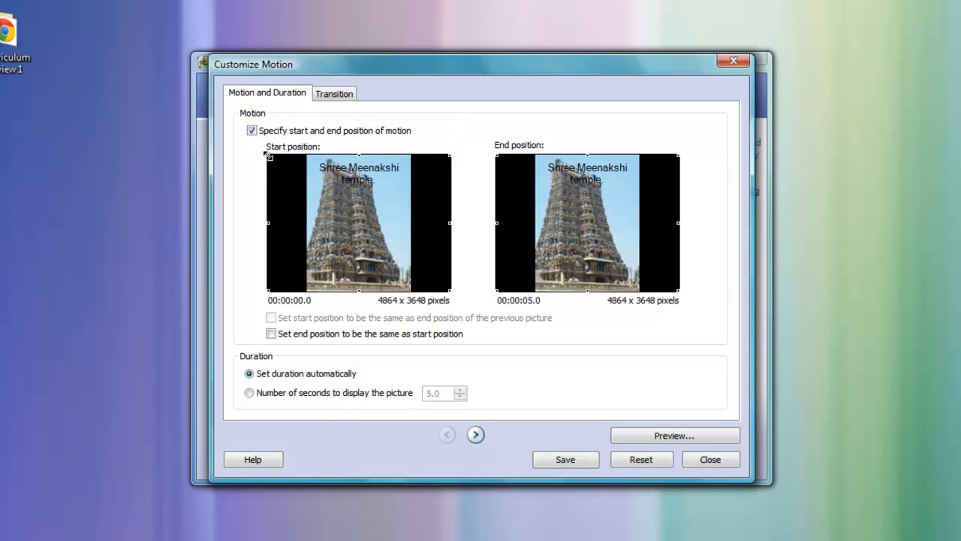
# Frame the motion's start position on the tower's upper part and its end position on the lower part, each about 2788 x 2091 pixels.
pyautogui.moveTo(268, 157); pyautogui.dragTo(333, 204)
pyautogui.moveTo(386, 243); pyautogui.dragTo(361, 195)
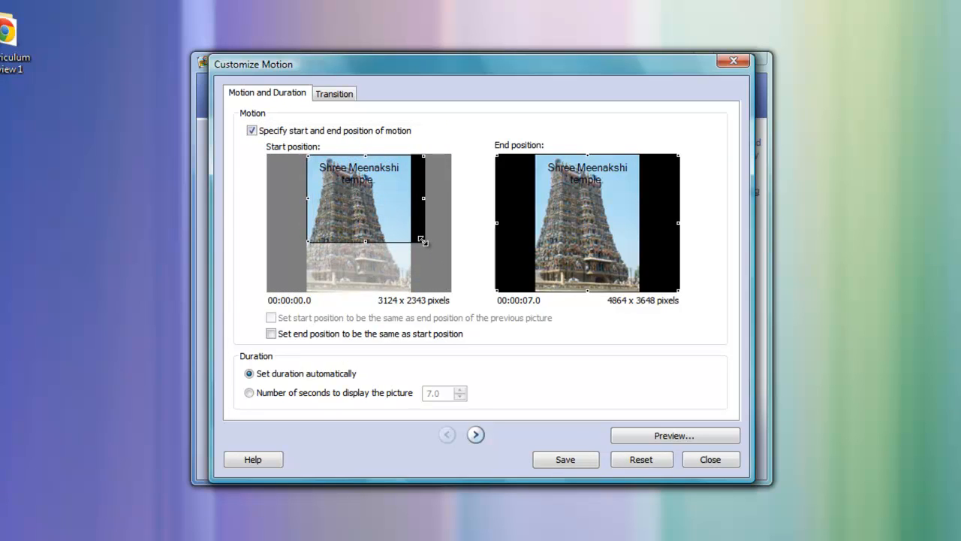
pyautogui.moveTo(422, 240); pyautogui.dragTo(411, 233)
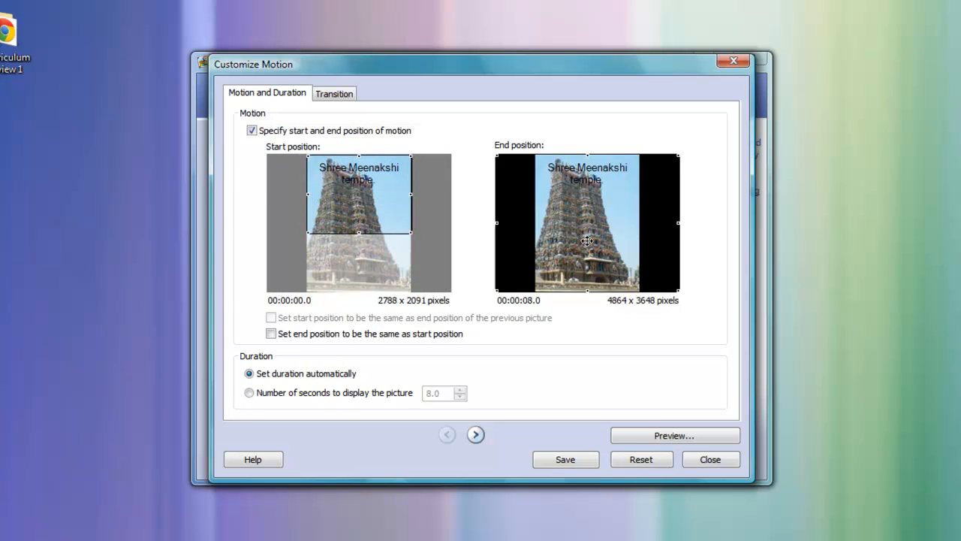
pyautogui.moveTo(496, 156); pyautogui.dragTo(535, 185)
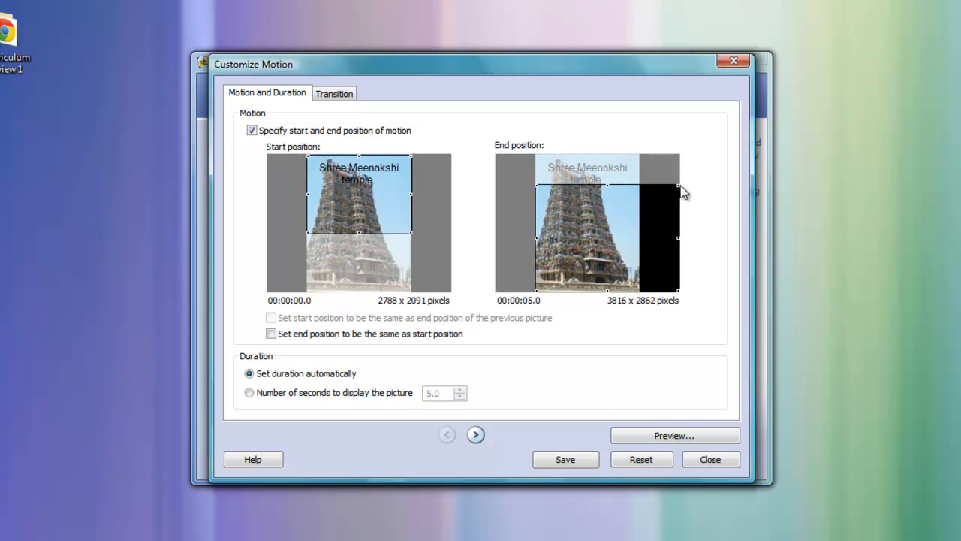
pyautogui.moveTo(679, 186); pyautogui.dragTo(630, 214)
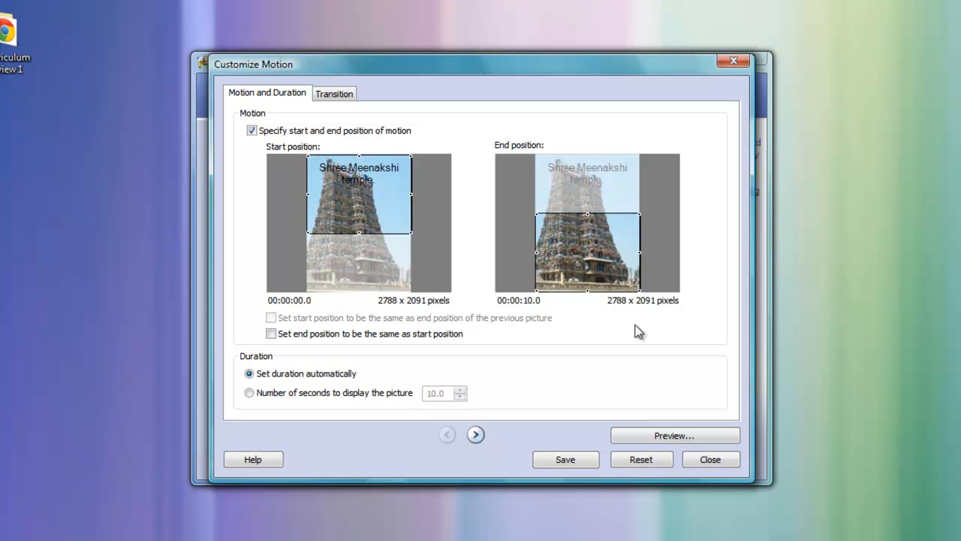
# Try a fixed number of seconds for the first picture, return to automatic duration, and save its motion settings.
pyautogui.click(252, 393)
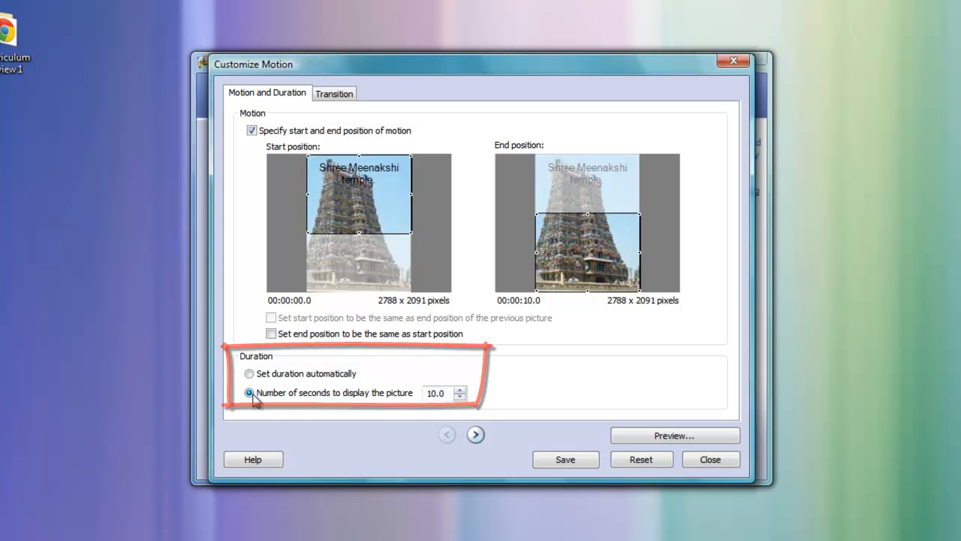
pyautogui.click(250, 374)
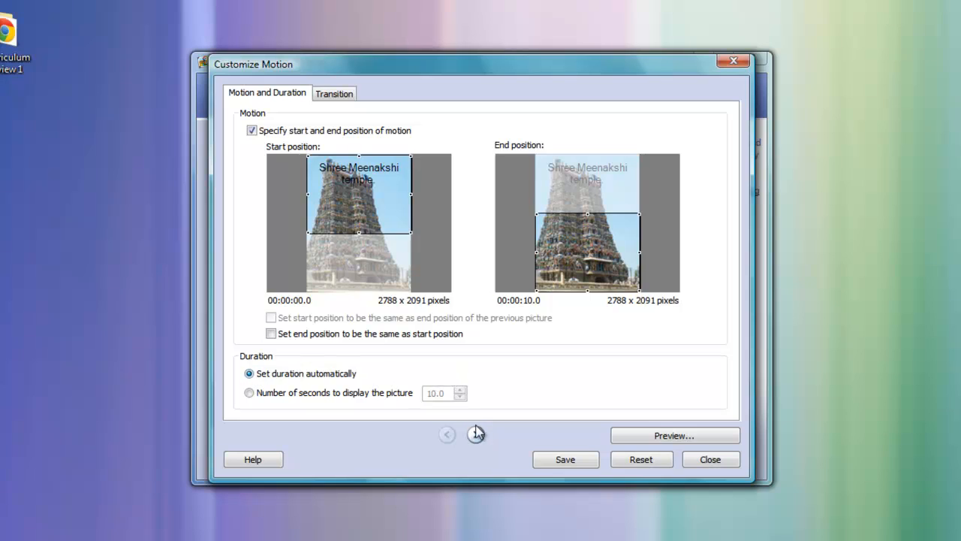
pyautogui.click(564, 461)
# Enable specified motion for the second picture and frame its start position in the upper-left area at about 1950 x 1463 pixels.
pyautogui.click(476, 434)
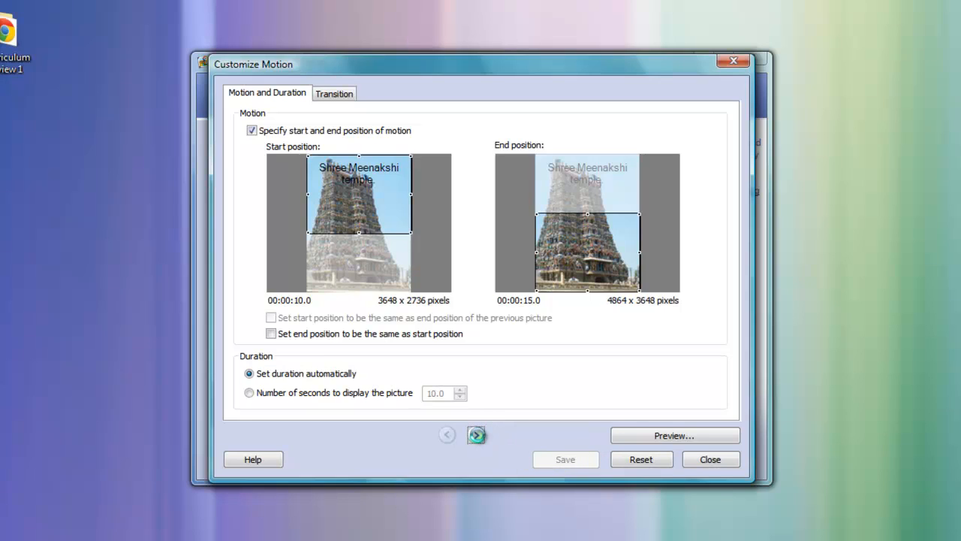
pyautogui.click(477, 434)
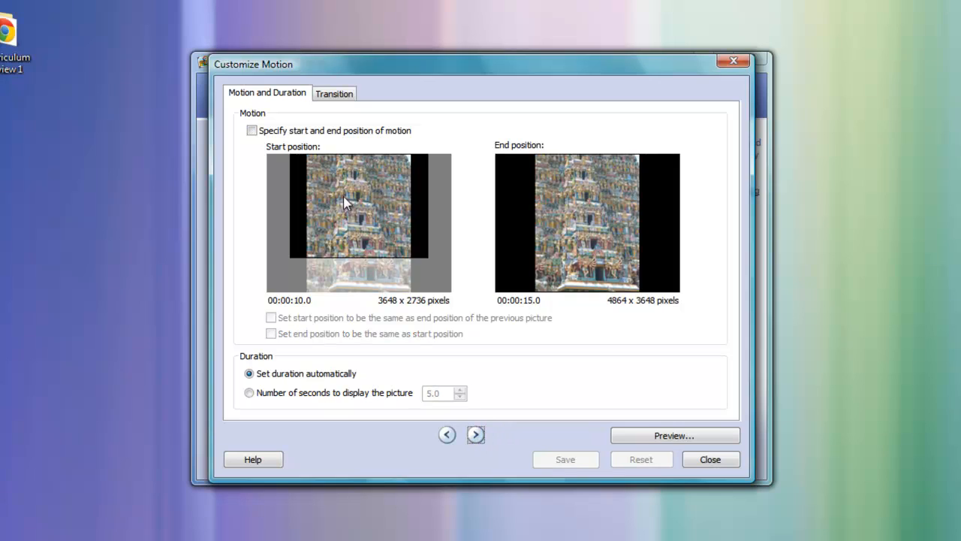
pyautogui.click(252, 130)
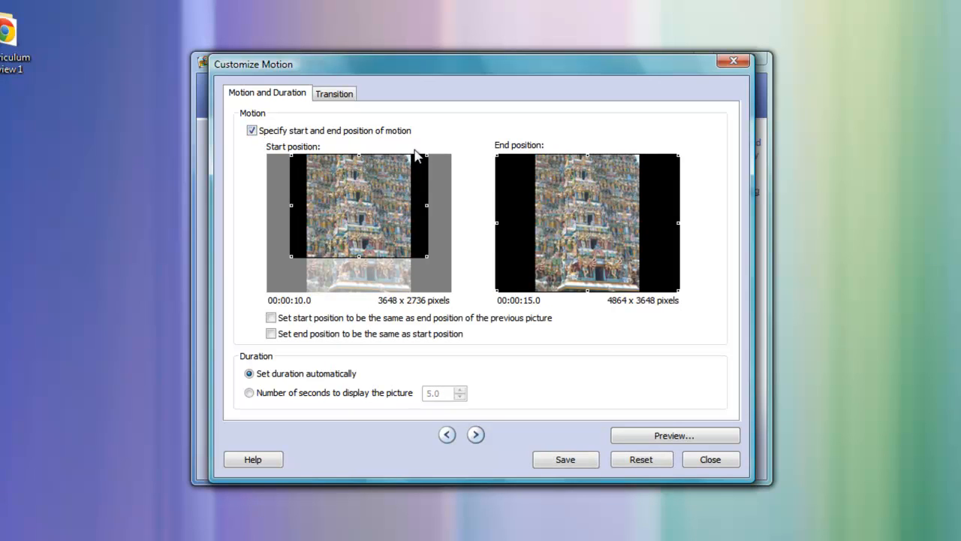
pyautogui.moveTo(428, 154); pyautogui.dragTo(363, 202)
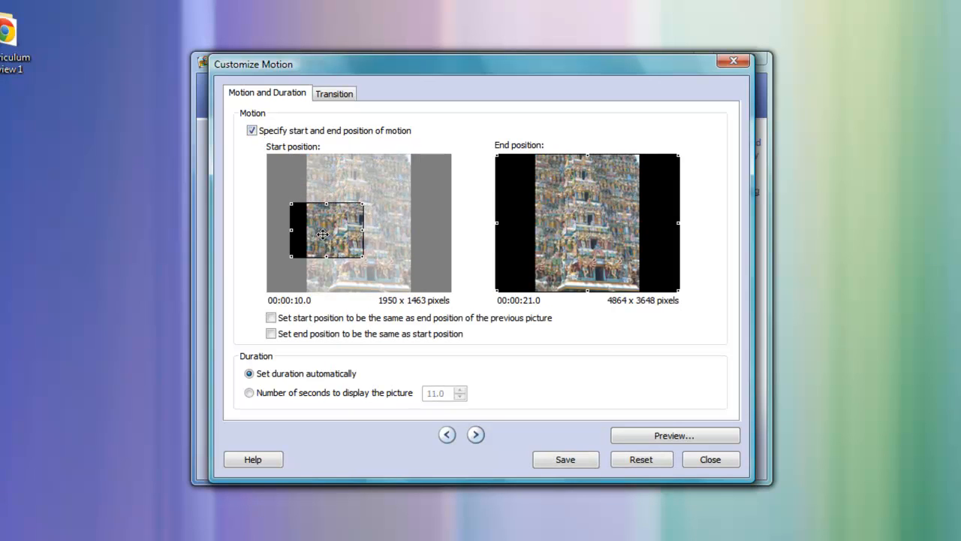
pyautogui.moveTo(323, 233); pyautogui.dragTo(337, 185)
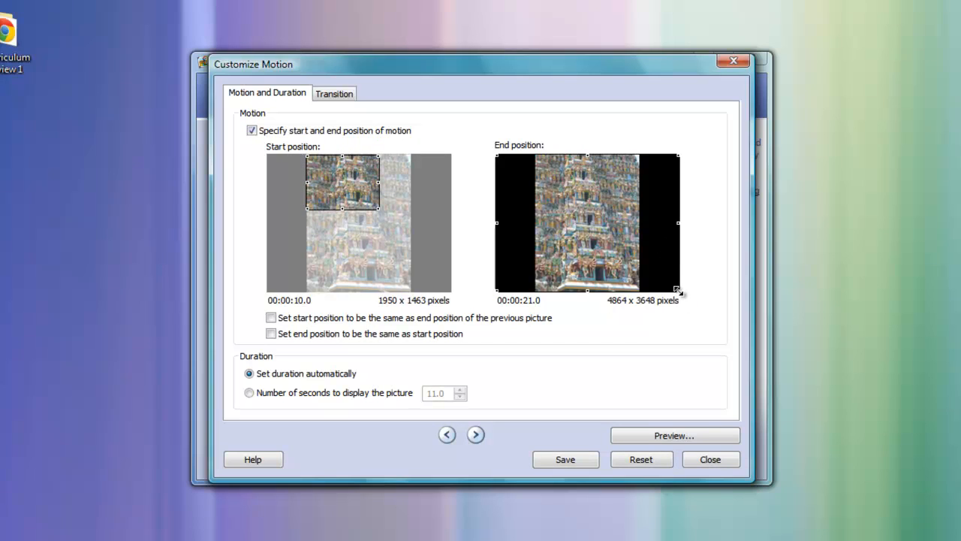
# Frame the second picture's end position on its lower part at about 2767 x 2075 pixels, move the start frame to its lower-right corner, and save.
pyautogui.moveTo(678, 290); pyautogui.dragTo(589, 224)
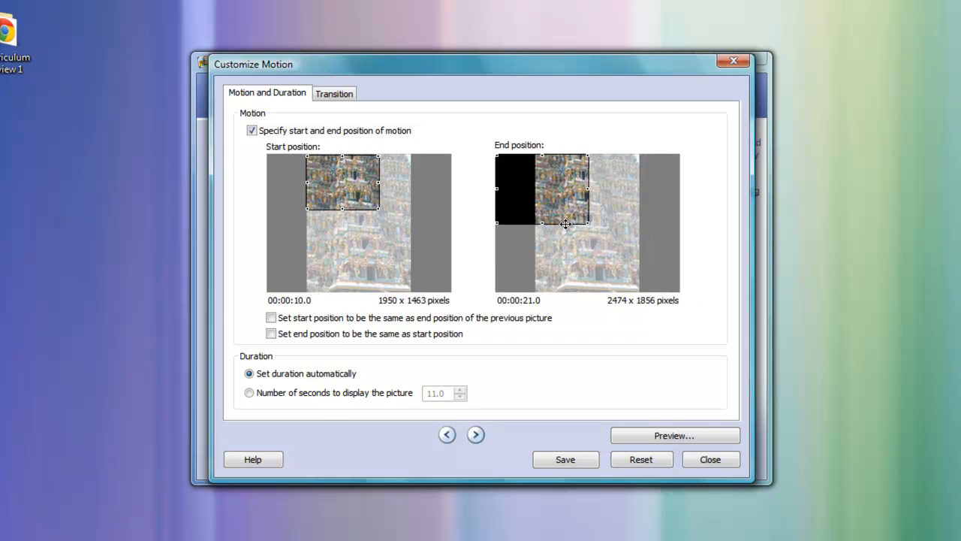
pyautogui.moveTo(543, 173); pyautogui.dragTo(581, 172)
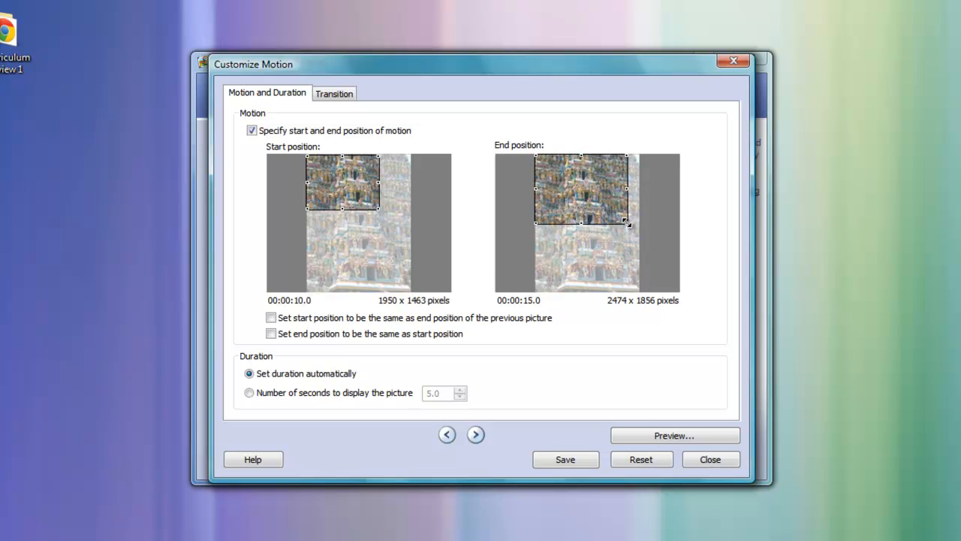
pyautogui.moveTo(627, 221); pyautogui.dragTo(634, 233)
pyautogui.moveTo(596, 185); pyautogui.dragTo(594, 243)
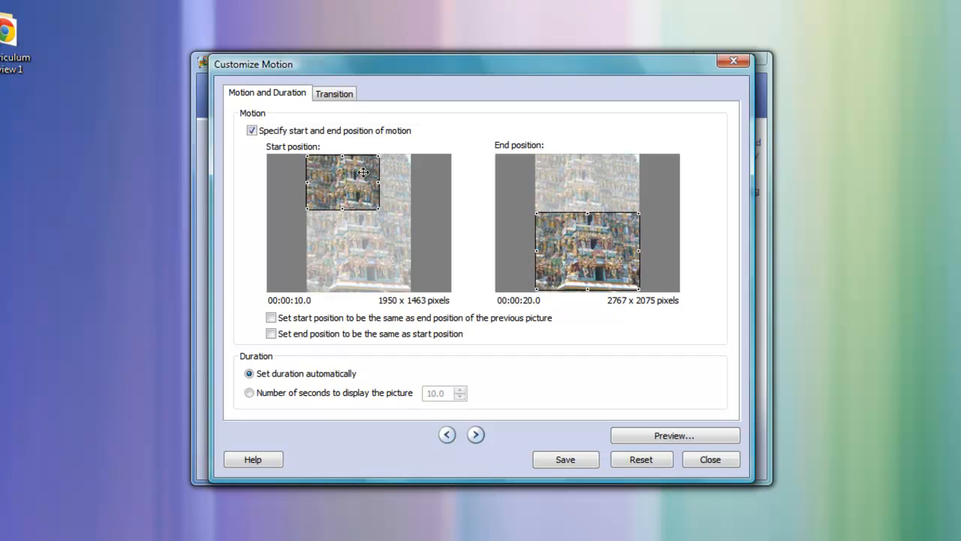
pyautogui.moveTo(343, 178); pyautogui.dragTo(383, 284)
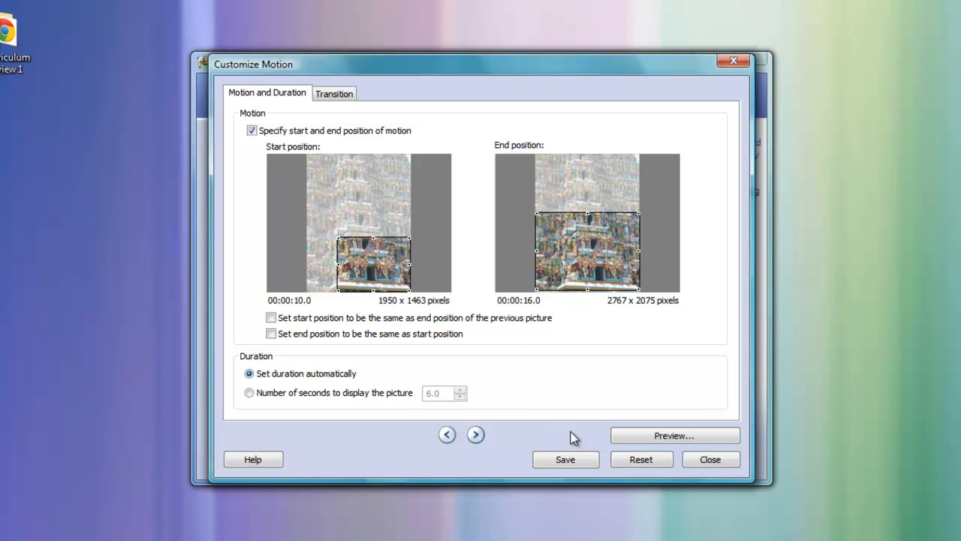
pyautogui.click(593, 462)
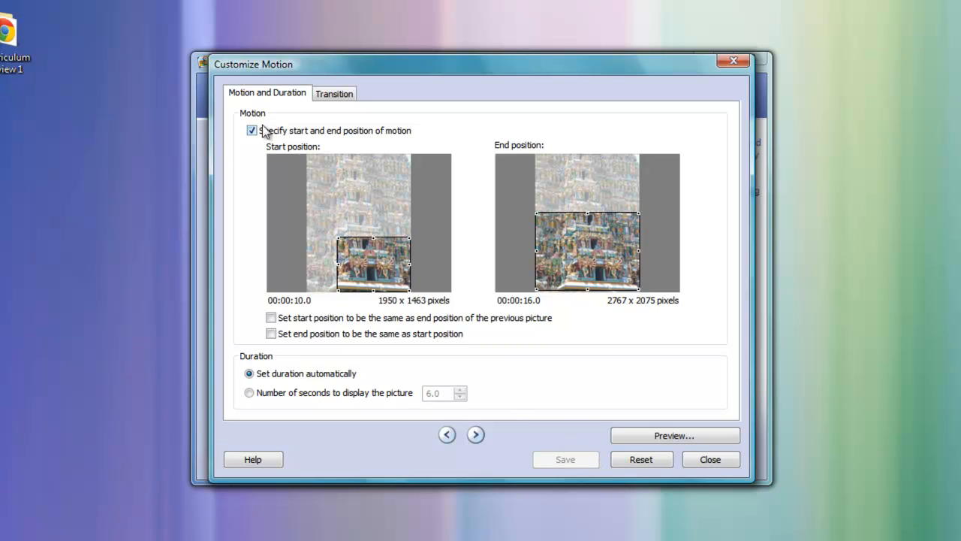
# Return to the first picture, browse the transitions, apply Circle, Inwards, save it, and close the motion settings.
pyautogui.click(447, 436)
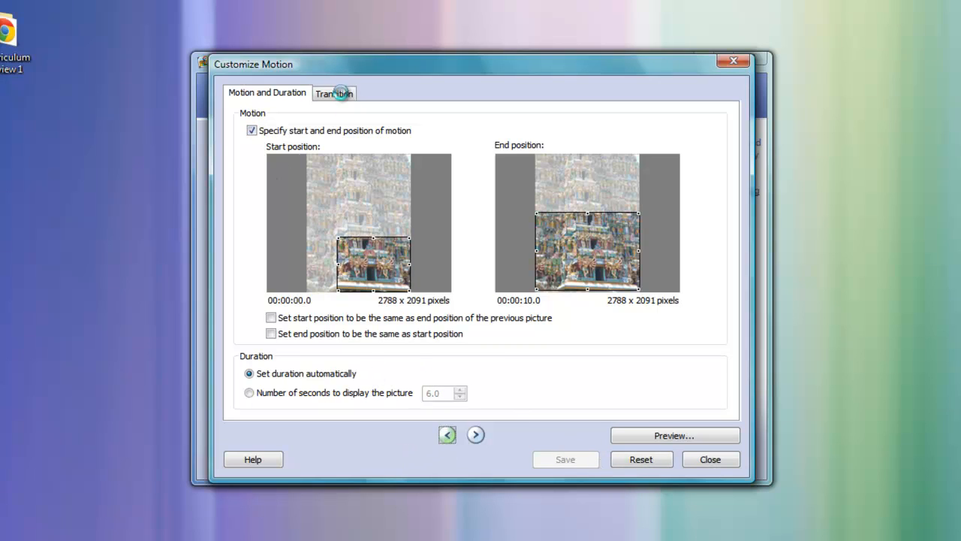
pyautogui.click(339, 94)
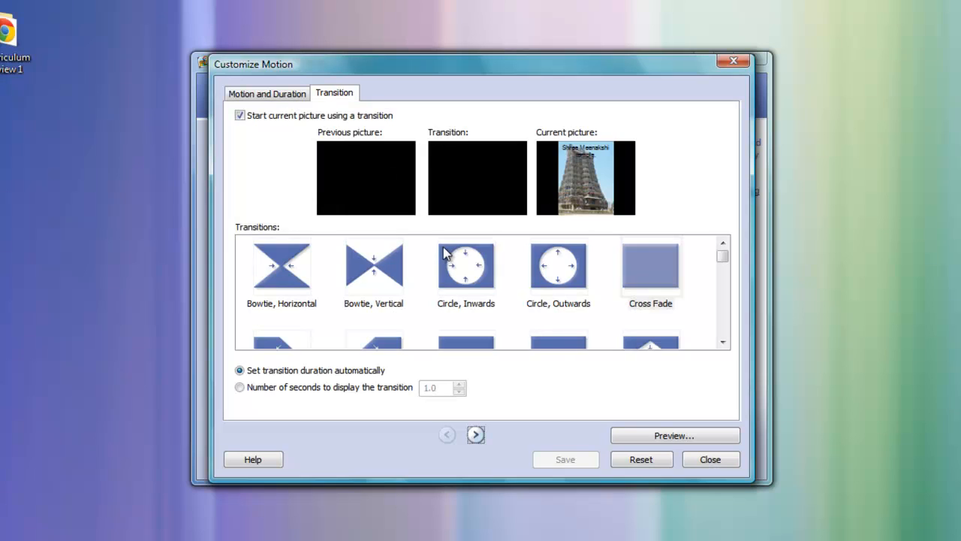
pyautogui.click(722, 344)
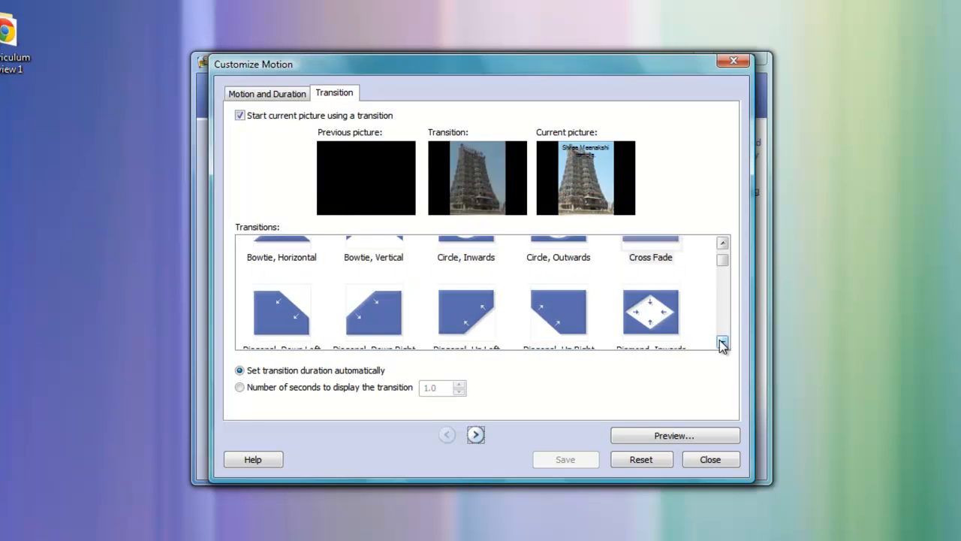
pyautogui.click(723, 343)
pyautogui.click(722, 344)
pyautogui.click(722, 343)
pyautogui.click(722, 343)
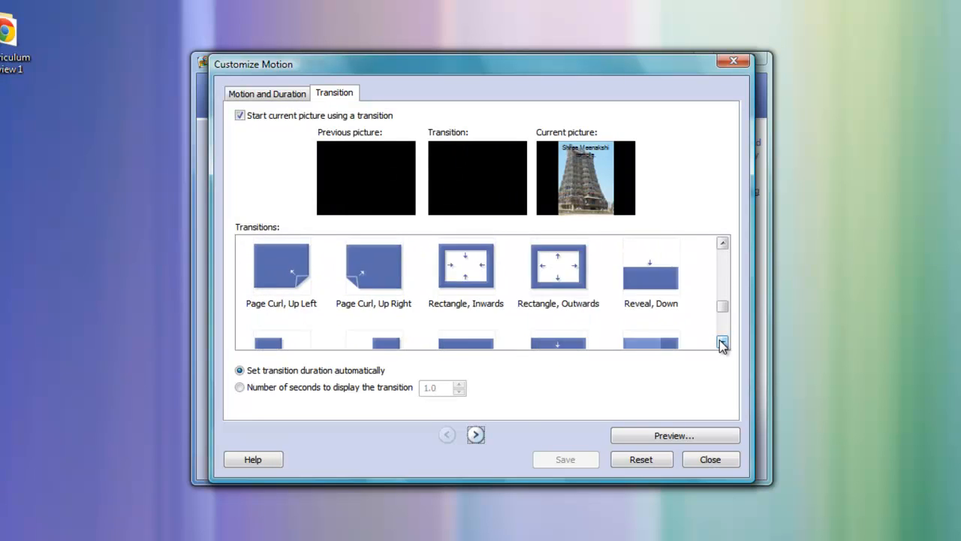
pyautogui.click(722, 343)
pyautogui.click(722, 343)
pyautogui.moveTo(722, 328); pyautogui.dragTo(698, 251)
pyautogui.click(481, 273)
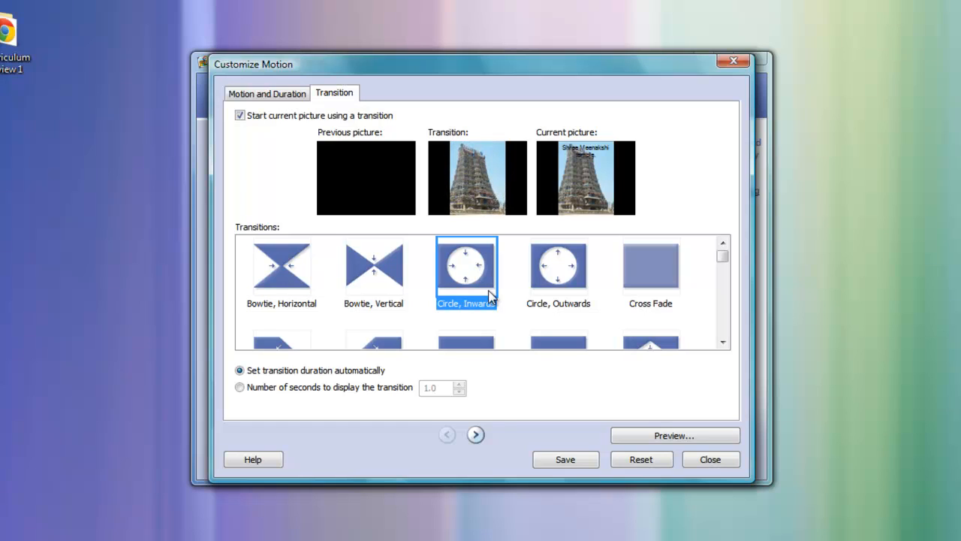
pyautogui.click(576, 462)
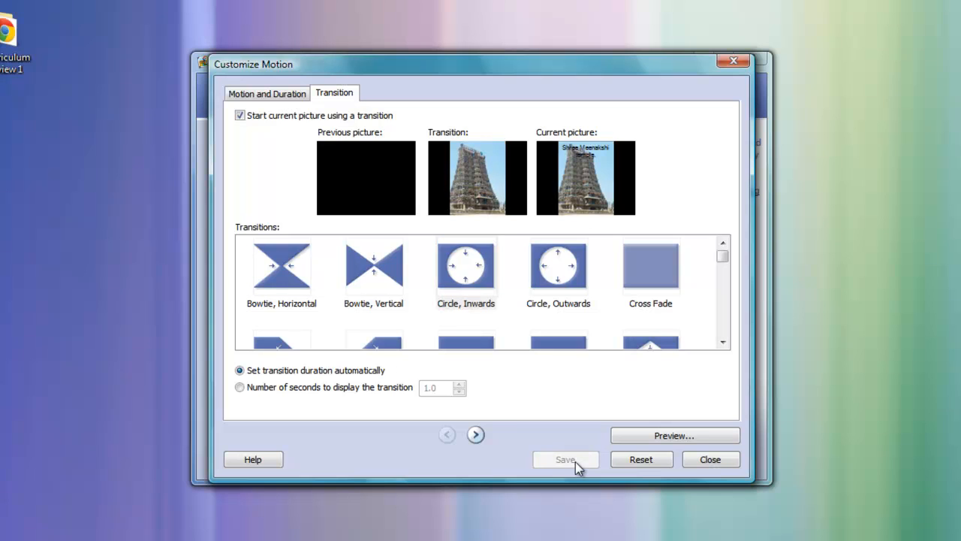
pyautogui.click(702, 461)
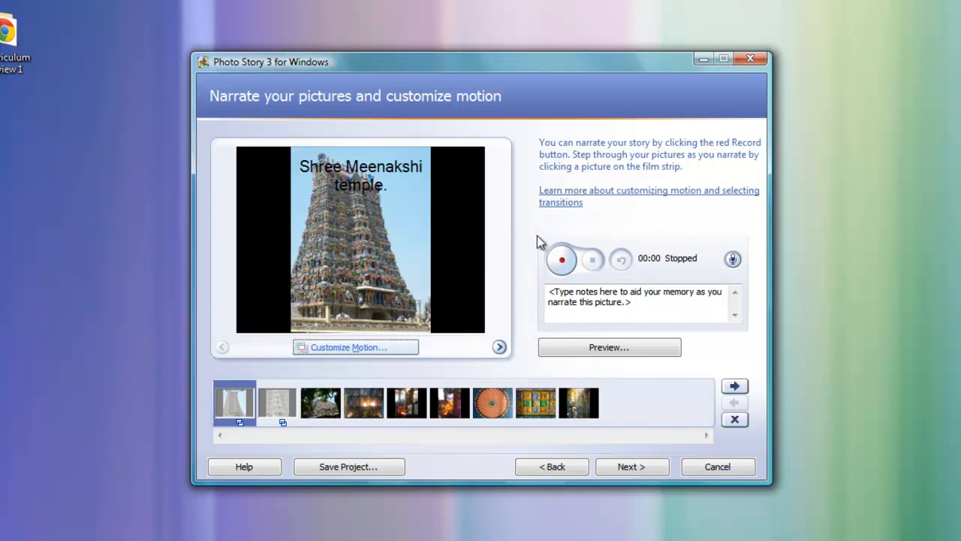
# Enter the narration note "Shree Meenakshi." for the first picture.
pyautogui.click(654, 300)
pyautogui.write('S')
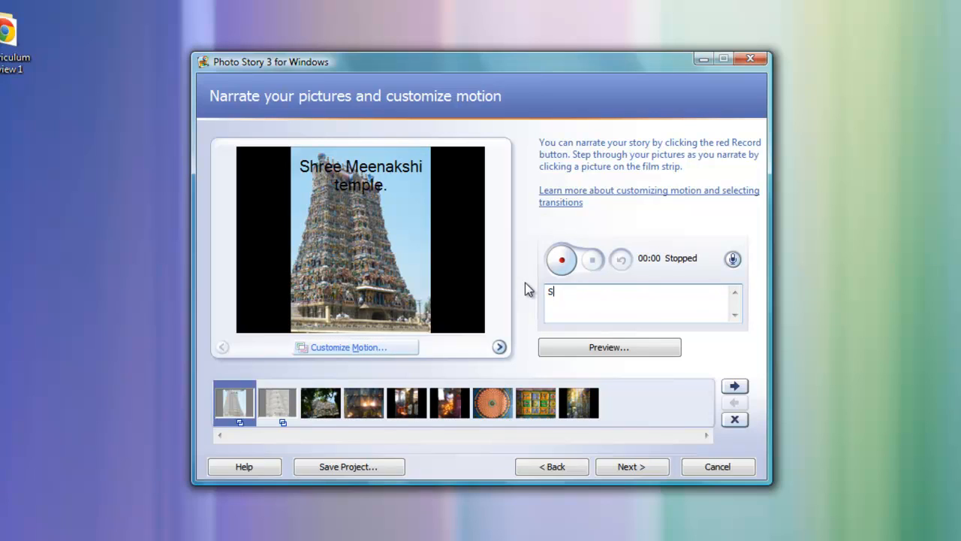
pyautogui.write('hree Meenakshi.')
# Record about 22 seconds of narration for the first picture, stop the recording, and dismiss the Windows color scheme message.
pyautogui.click(562, 268)
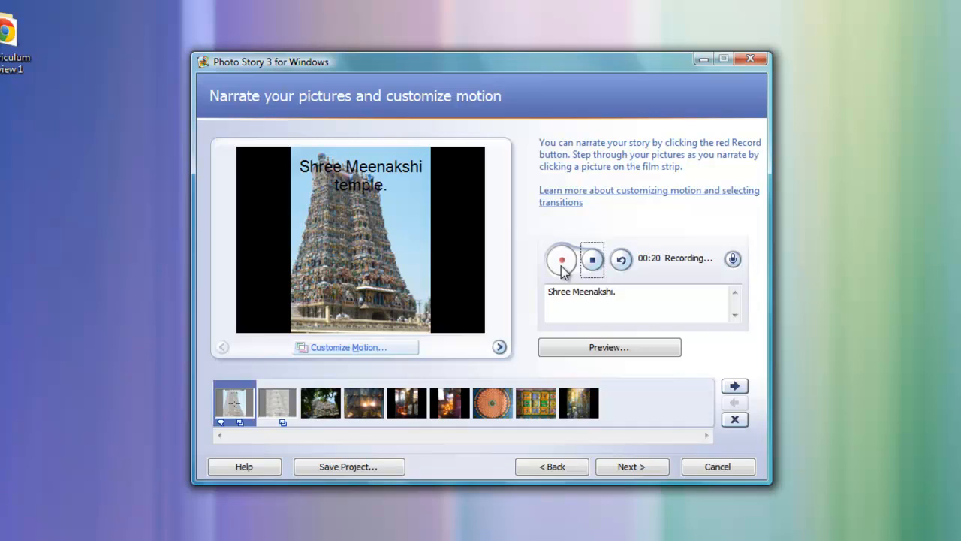
pyautogui.click(596, 268)
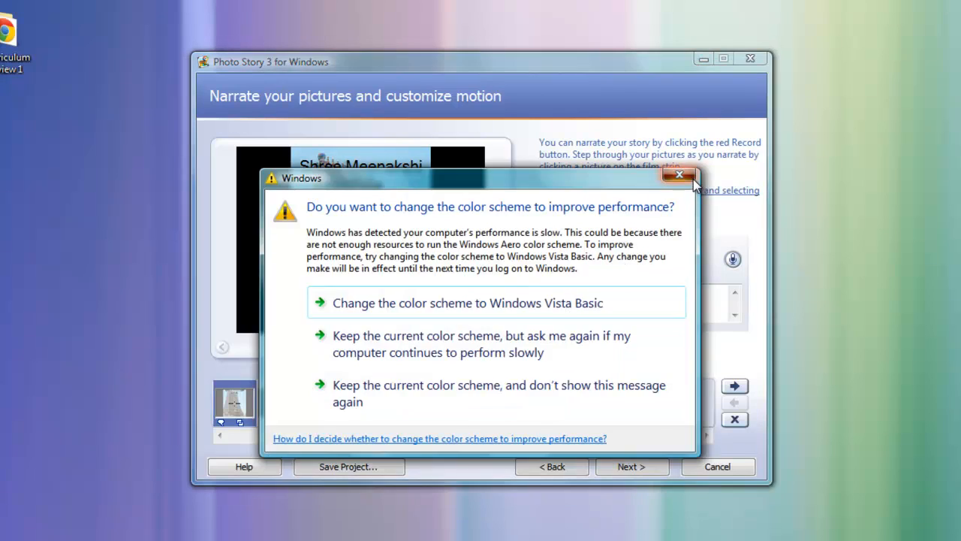
pyautogui.click(691, 181)
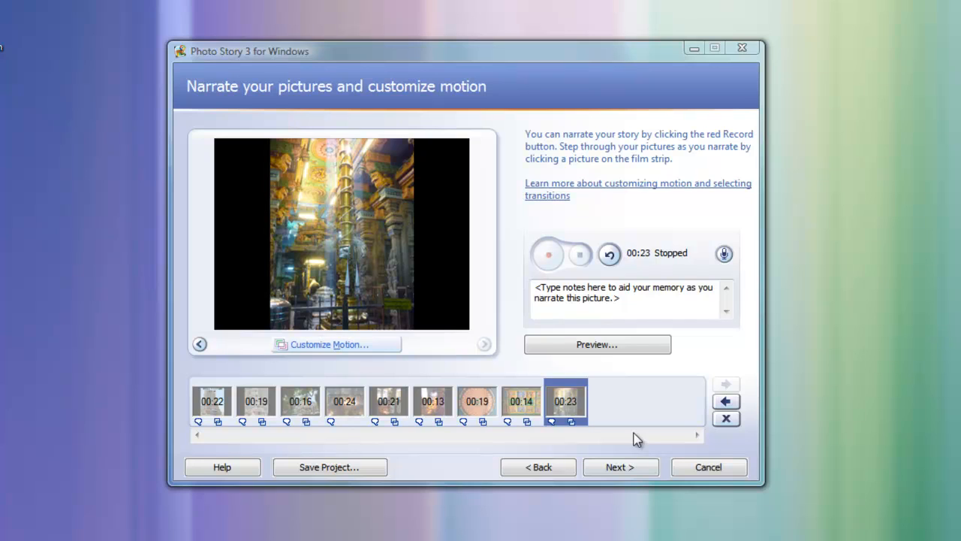
# Preview the story from the last picture, pause playback, and close the preview.
pyautogui.click(609, 345)
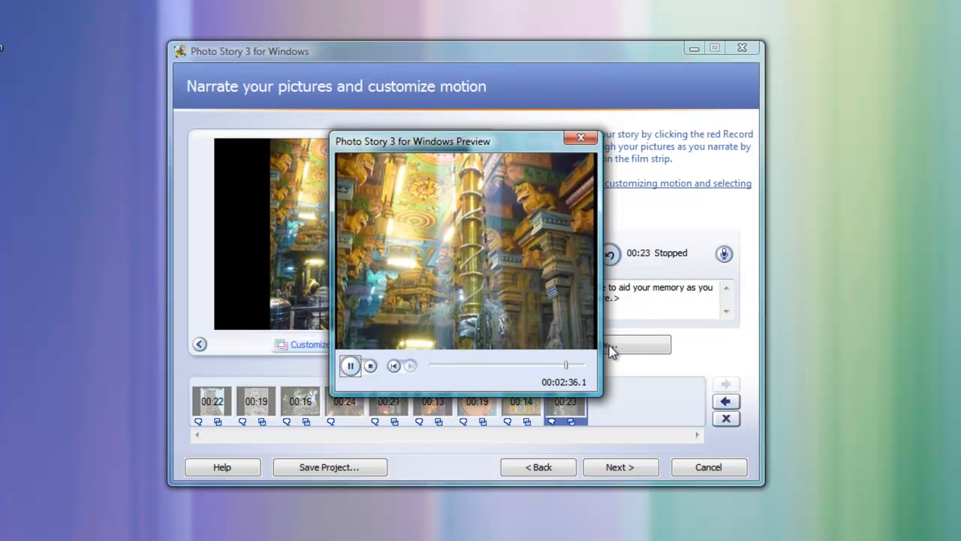
pyautogui.click(350, 366)
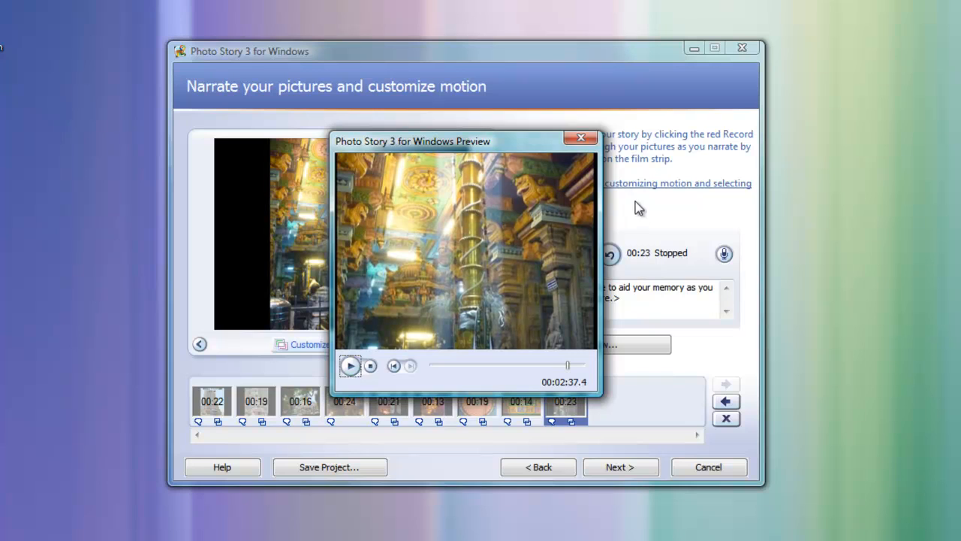
pyautogui.click(581, 138)
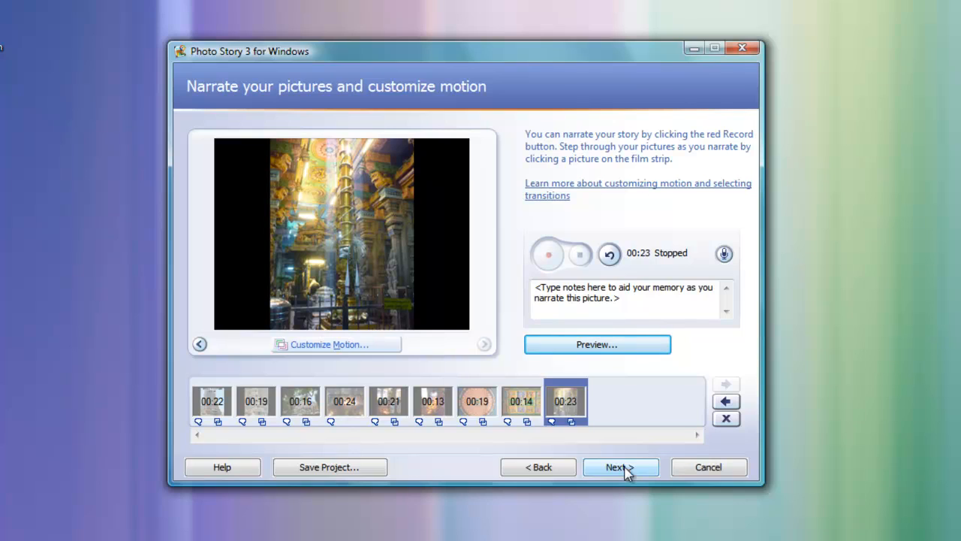
# Save the project as Meenakshi in the Videos folder, choosing not to use ffdshow just this once.
pyautogui.click(363, 473)
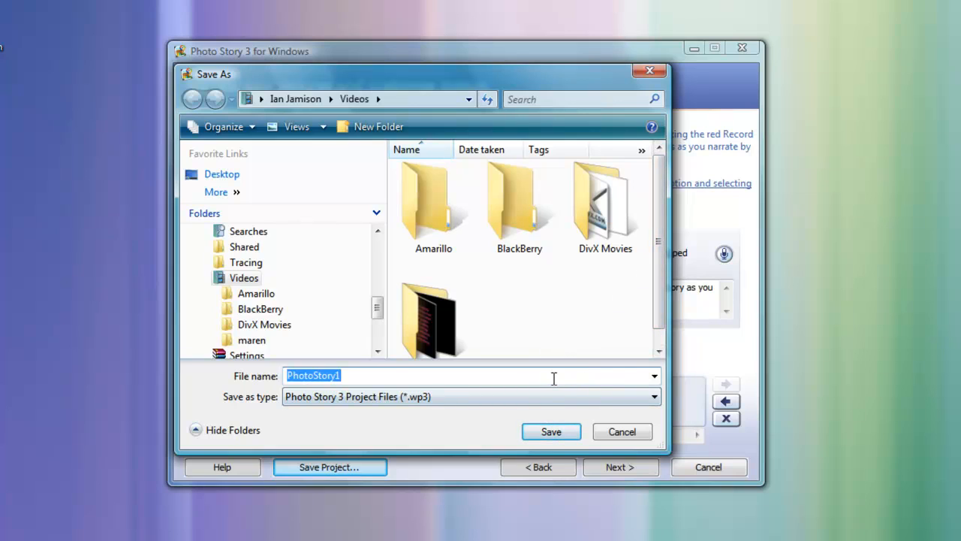
pyautogui.write('Meenakshi')
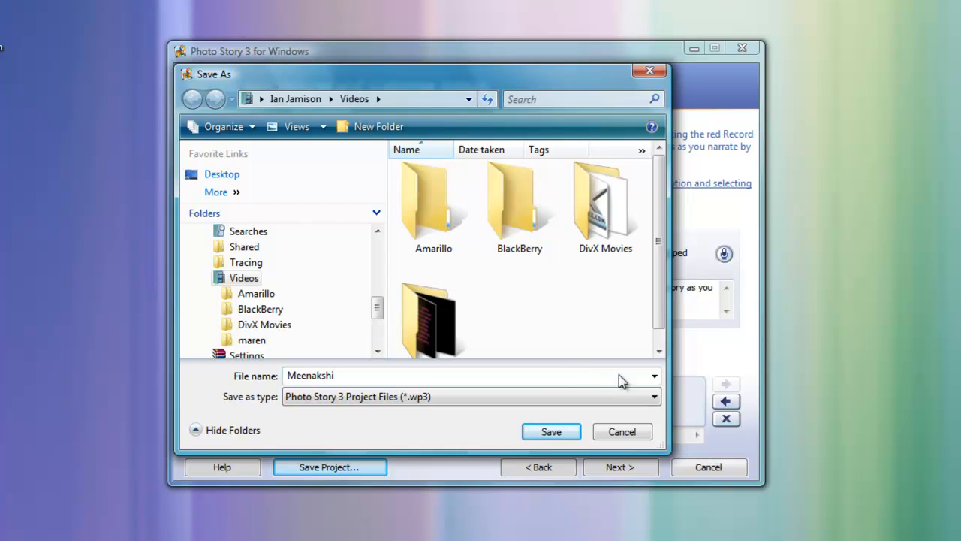
pyautogui.click(563, 431)
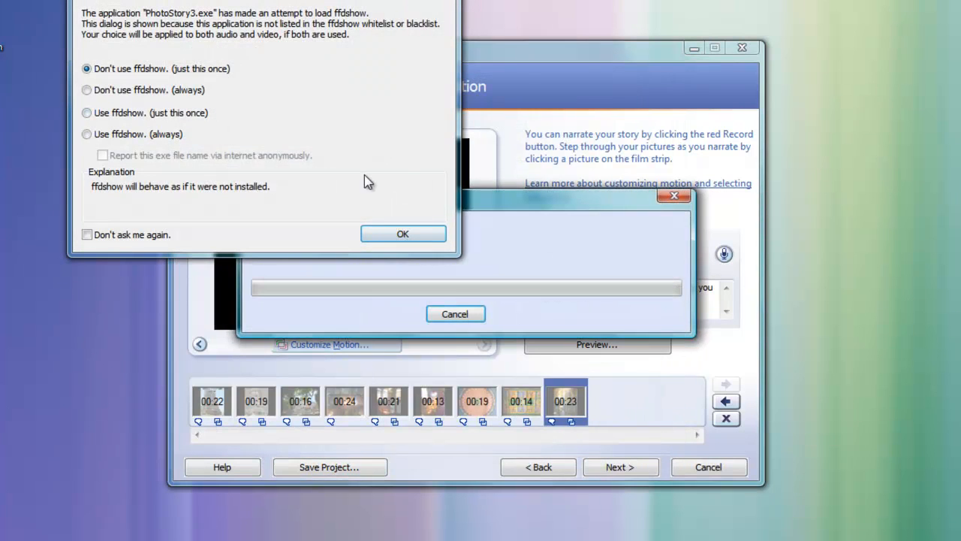
pyautogui.click(397, 234)
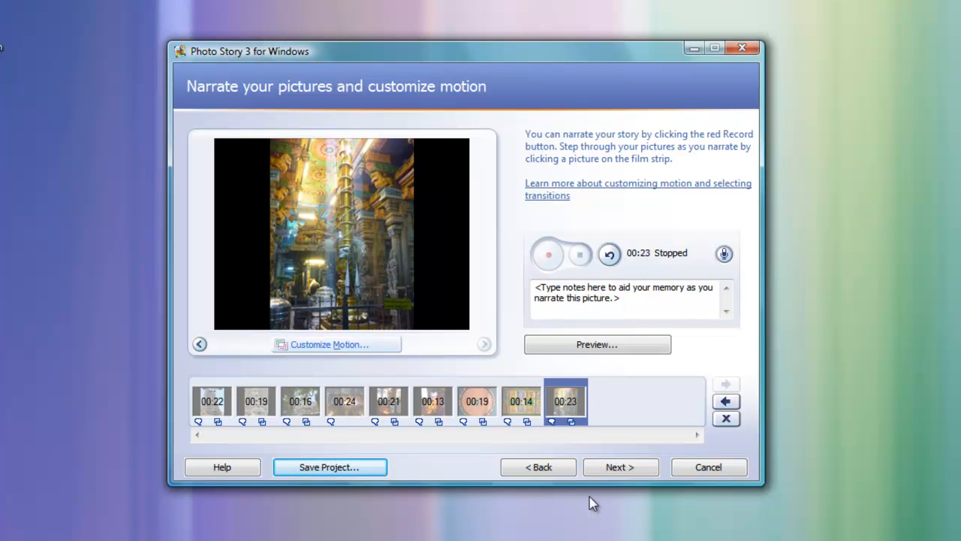
# Continue to background music and add the audio file 01 Namah Shivaya starting from the first picture.
pyautogui.click(616, 467)
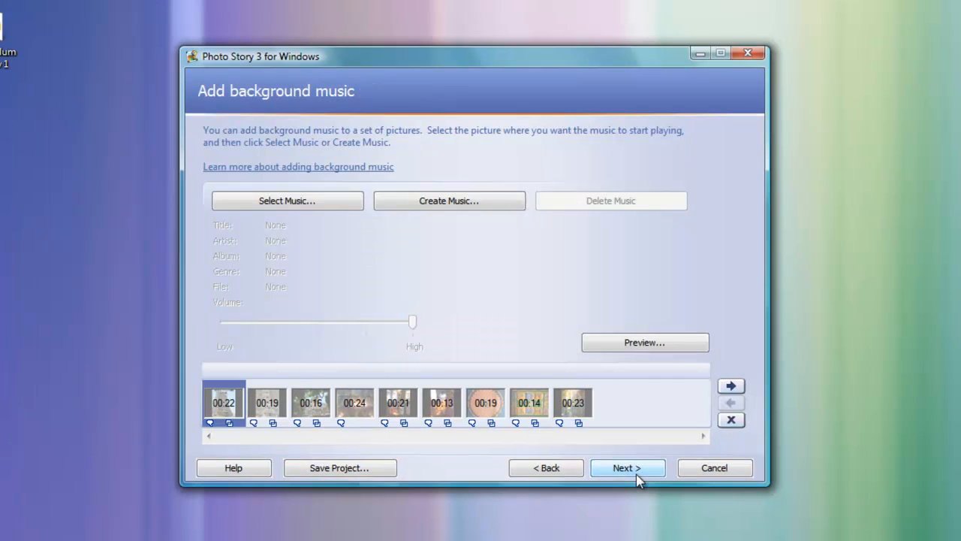
pyautogui.click(275, 400)
pyautogui.click(310, 409)
pyautogui.click(360, 400)
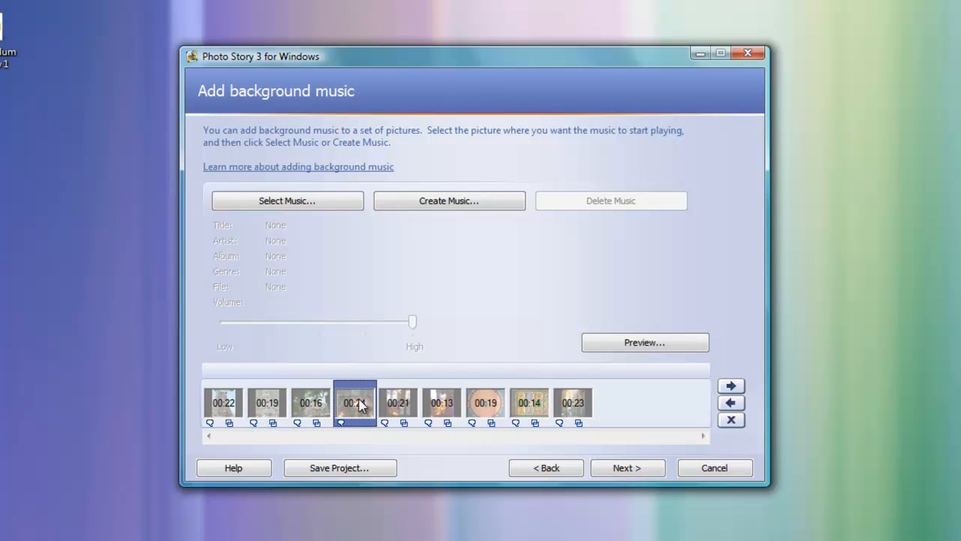
pyautogui.click(410, 401)
pyautogui.click(230, 412)
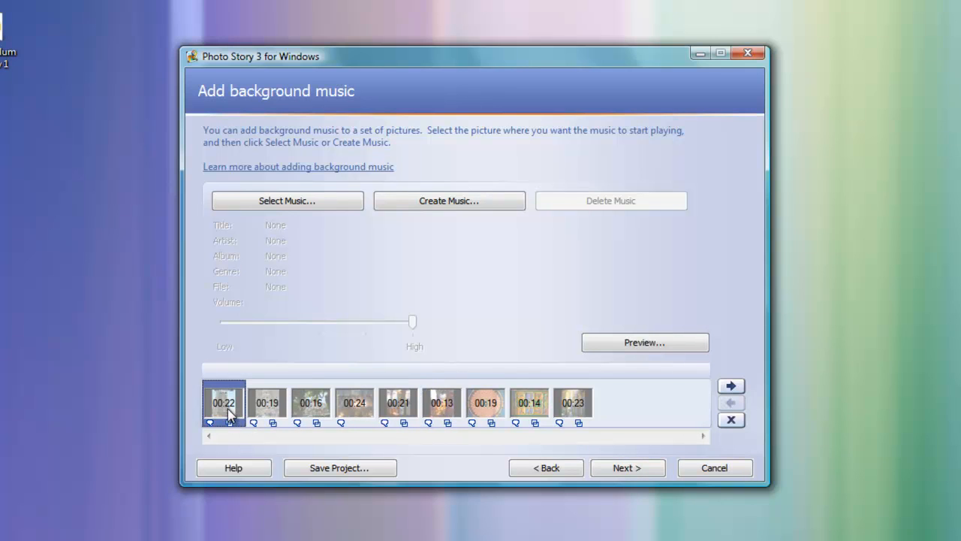
pyautogui.click(302, 205)
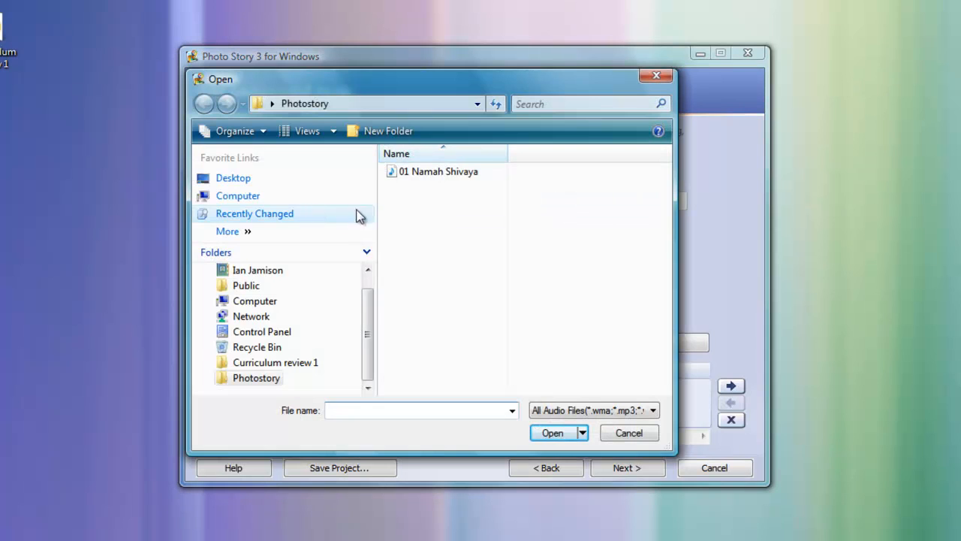
pyautogui.doubleClick(423, 172)
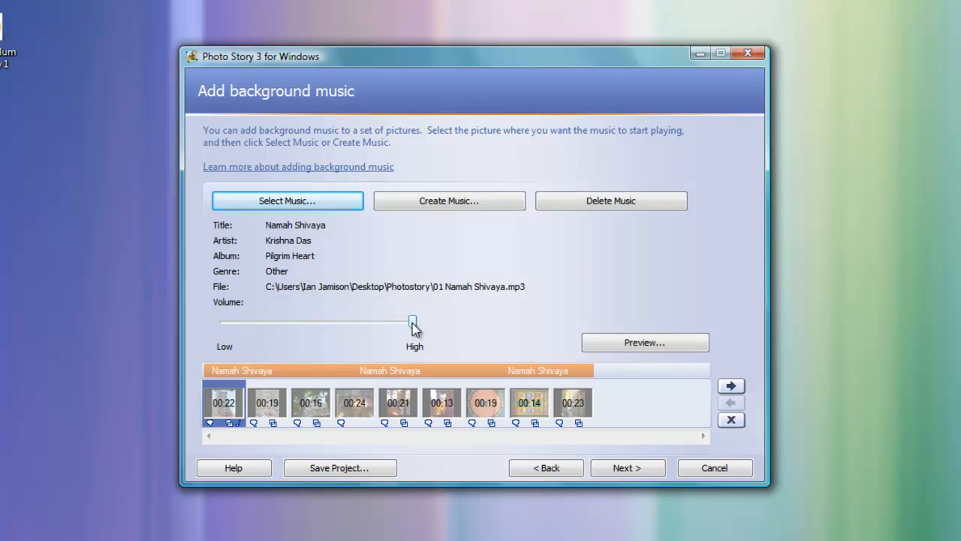
# Lower the background music volume to near the low end and continue to saving the story.
pyautogui.moveTo(413, 323); pyautogui.dragTo(242, 326)
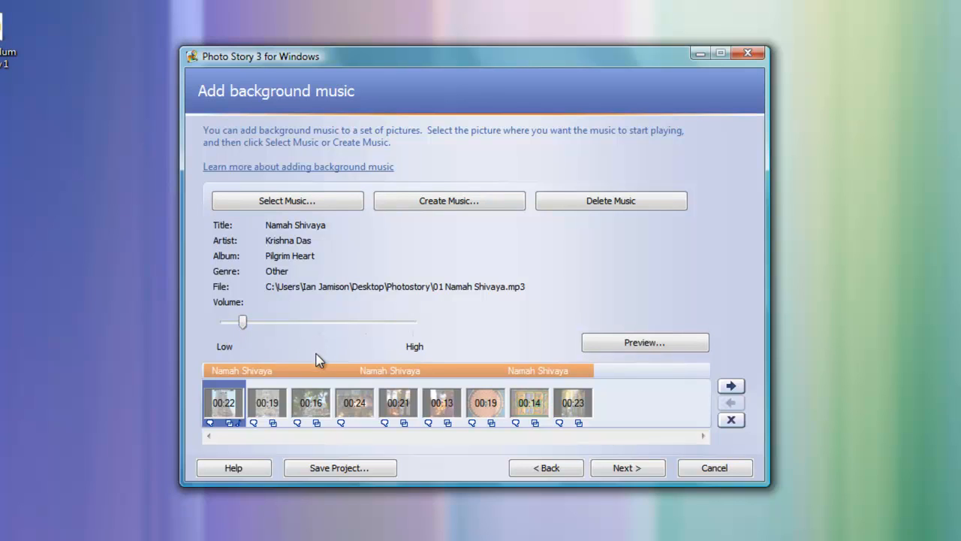
pyautogui.click(629, 470)
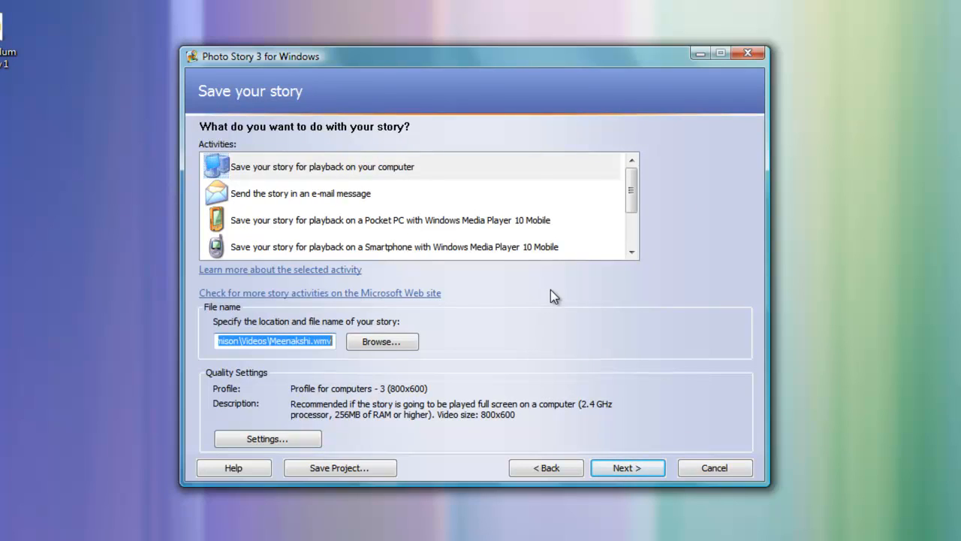
# Save the story for playback on the computer as Meenakshi.wmv, accepting the Profile for computers - 3 (800x600) quality settings.
pyautogui.moveTo(635, 197); pyautogui.dragTo(633, 174)
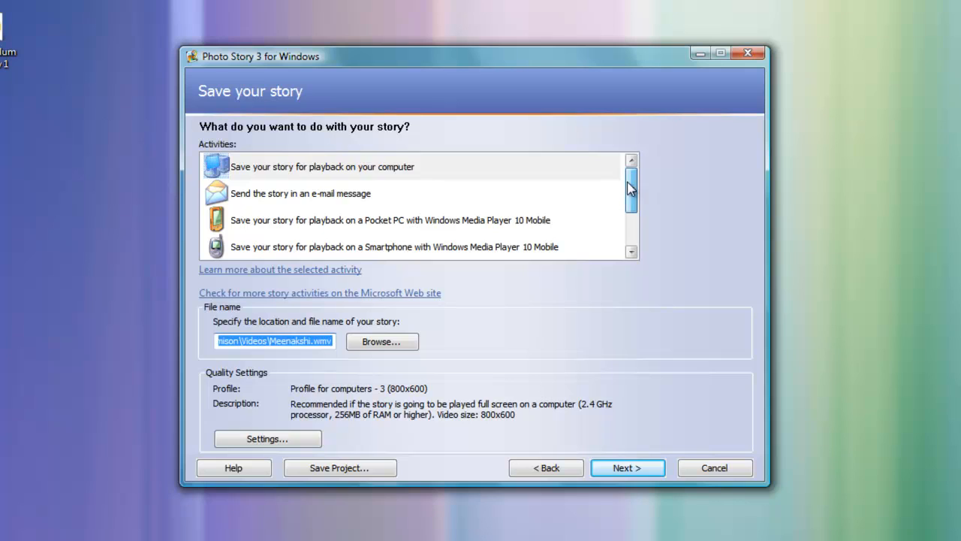
pyautogui.click(392, 168)
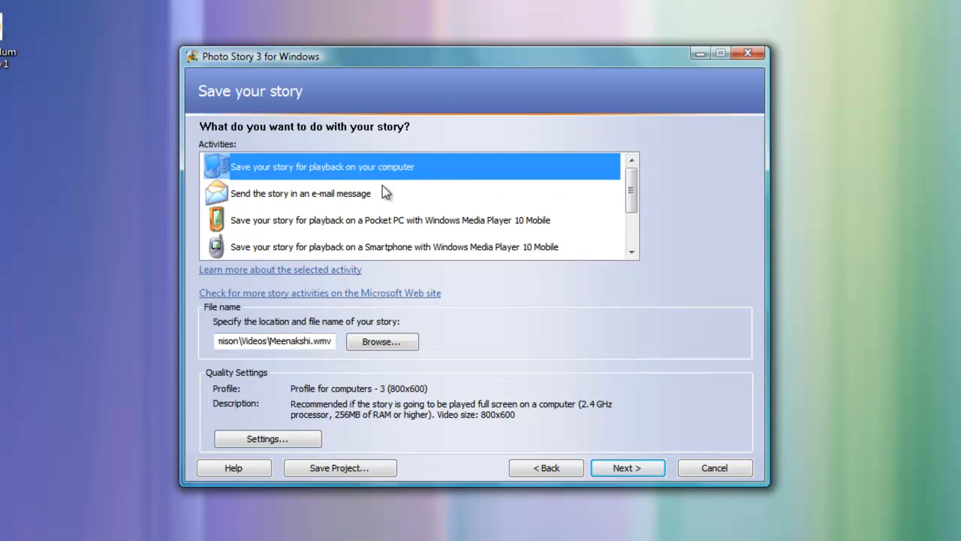
pyautogui.click(304, 441)
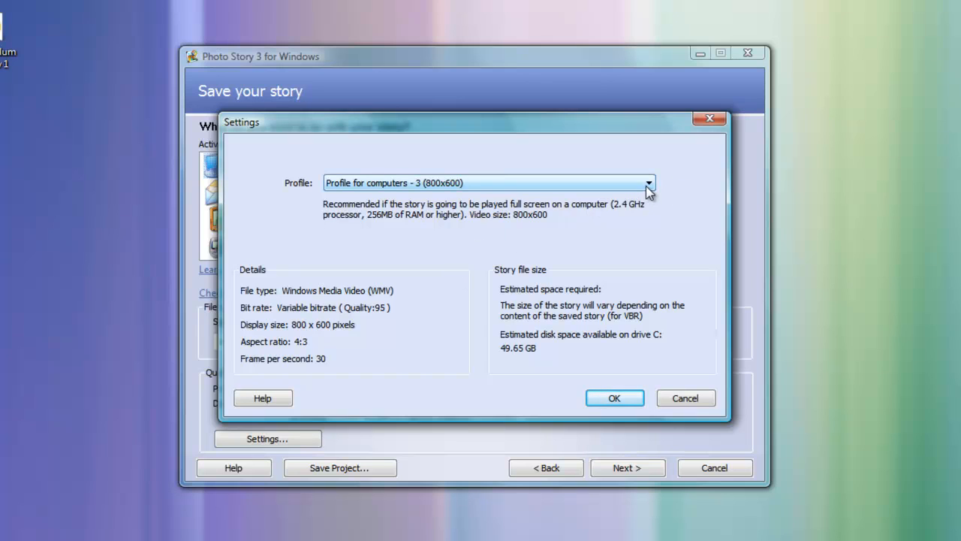
pyautogui.click(627, 397)
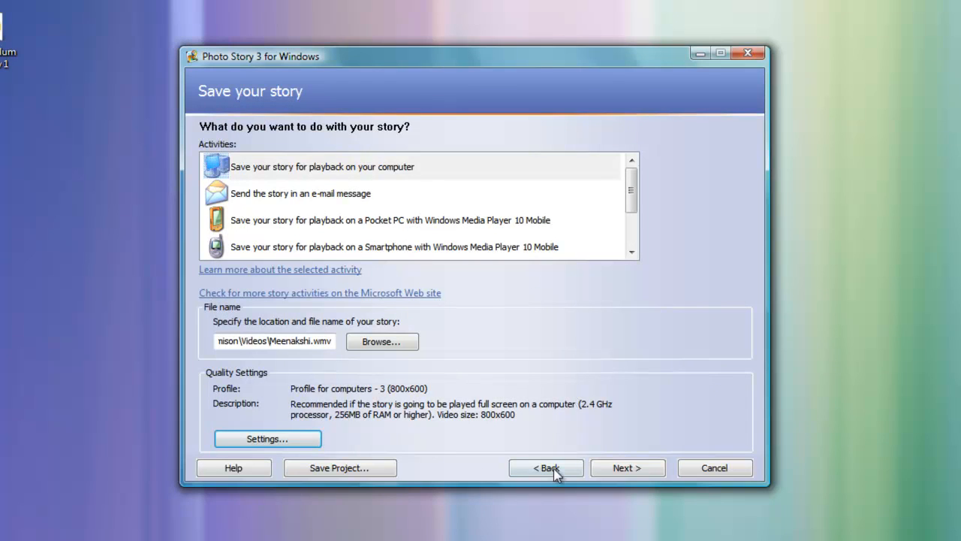
pyautogui.click(629, 471)
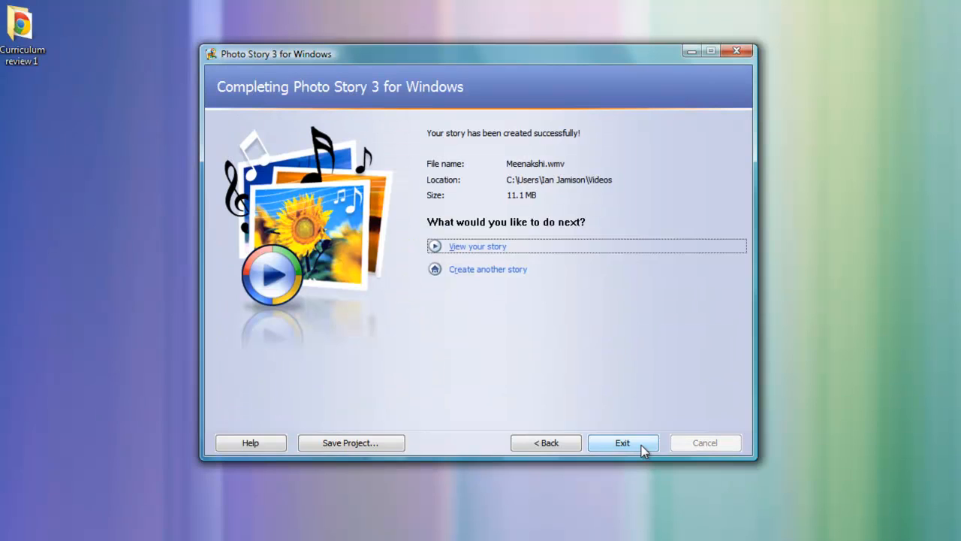
# View the finished story in the DivX player, pause playback, and minimize the player.
pyautogui.click(496, 249)
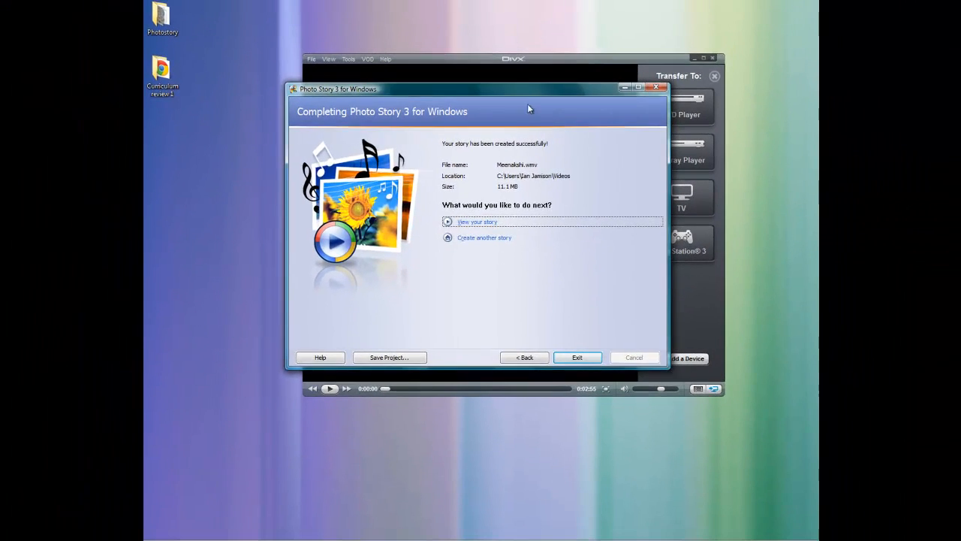
pyautogui.click(592, 61)
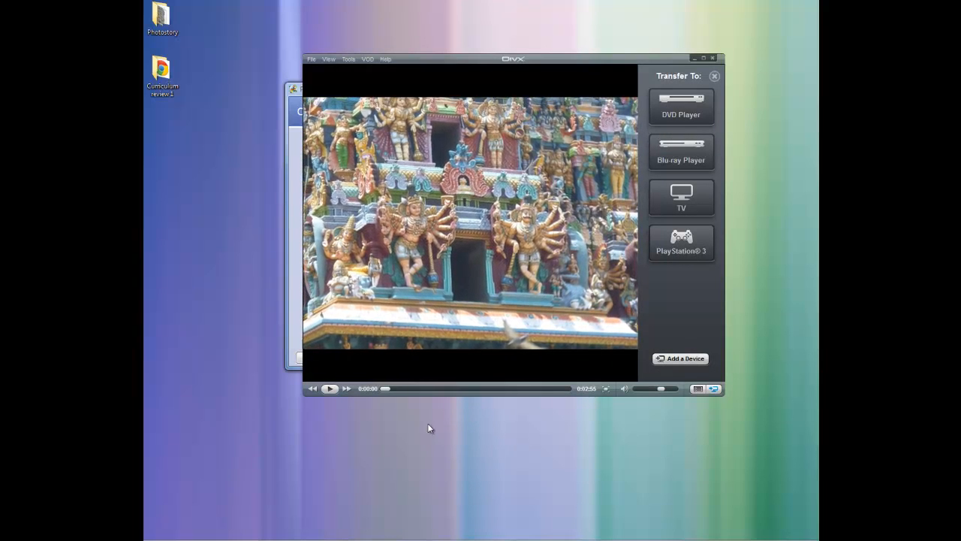
pyautogui.click(330, 389)
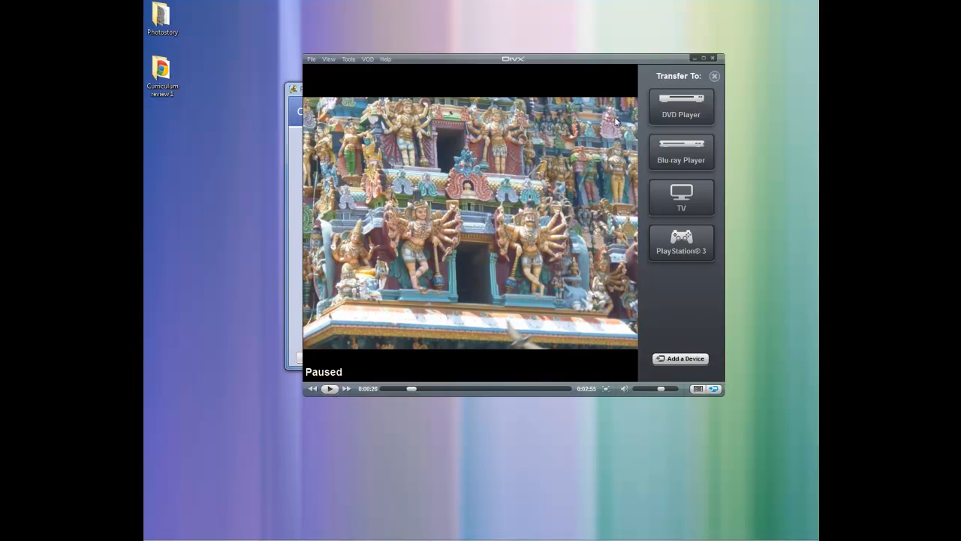
pyautogui.click(694, 59)
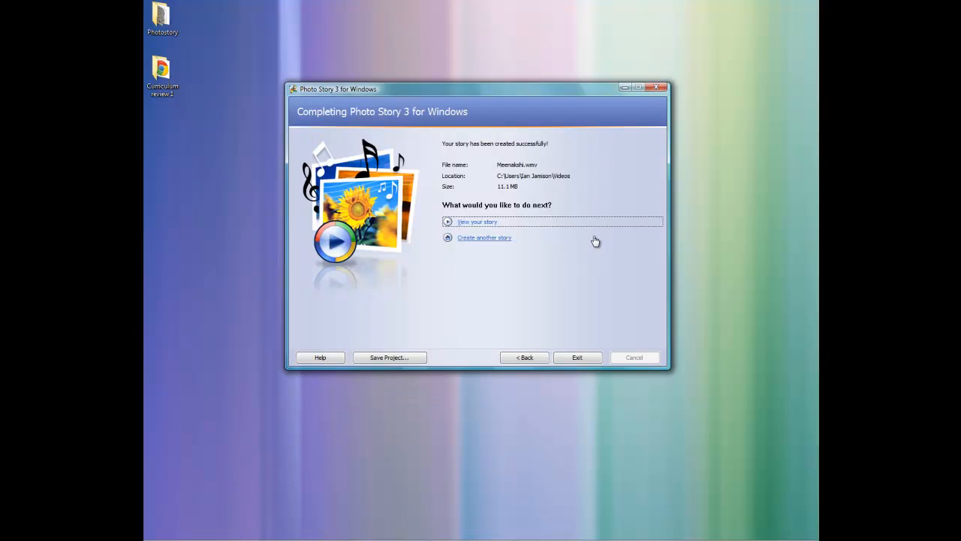